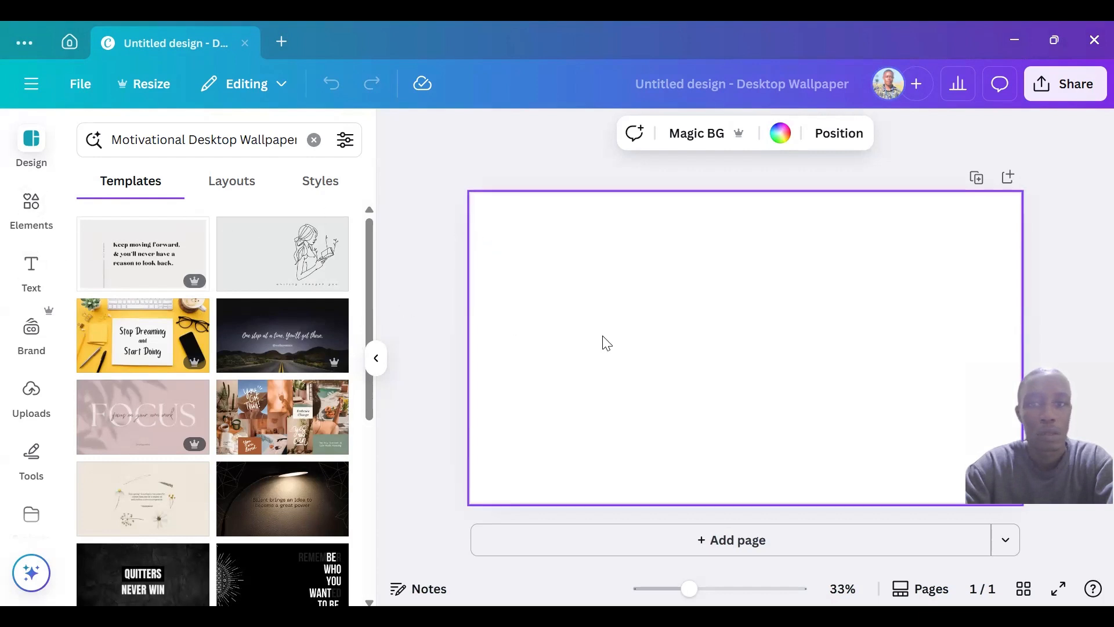
Step: Add the recently used lion photo to the blank page and set it as the page background
left_click(31, 219)
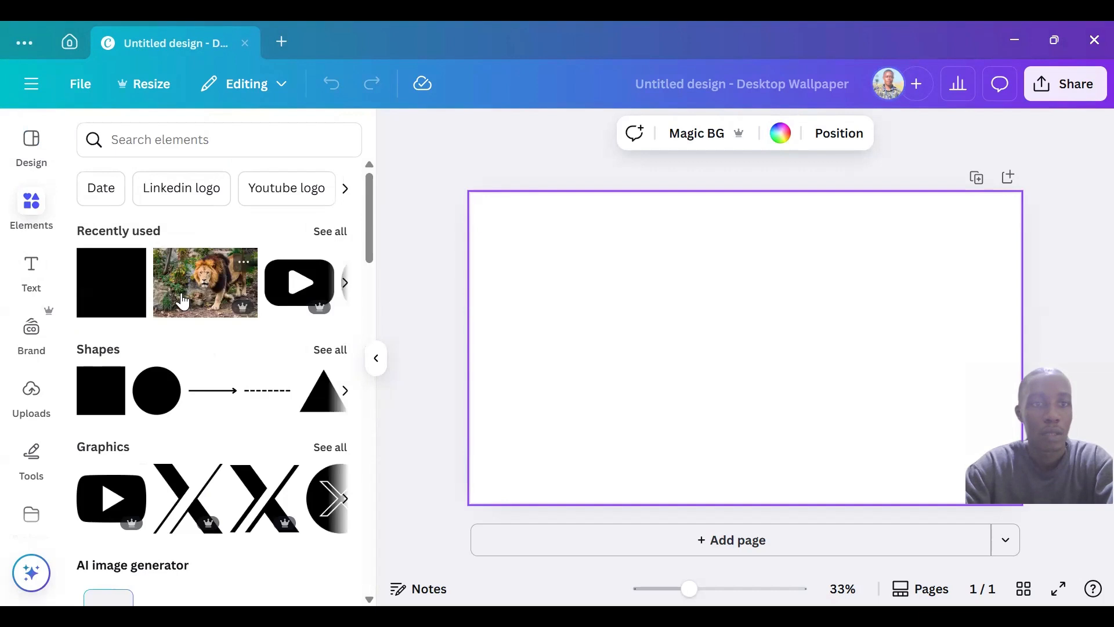
left_click_drag(187, 292, 622, 282)
left_click_drag(667, 312, 551, 262)
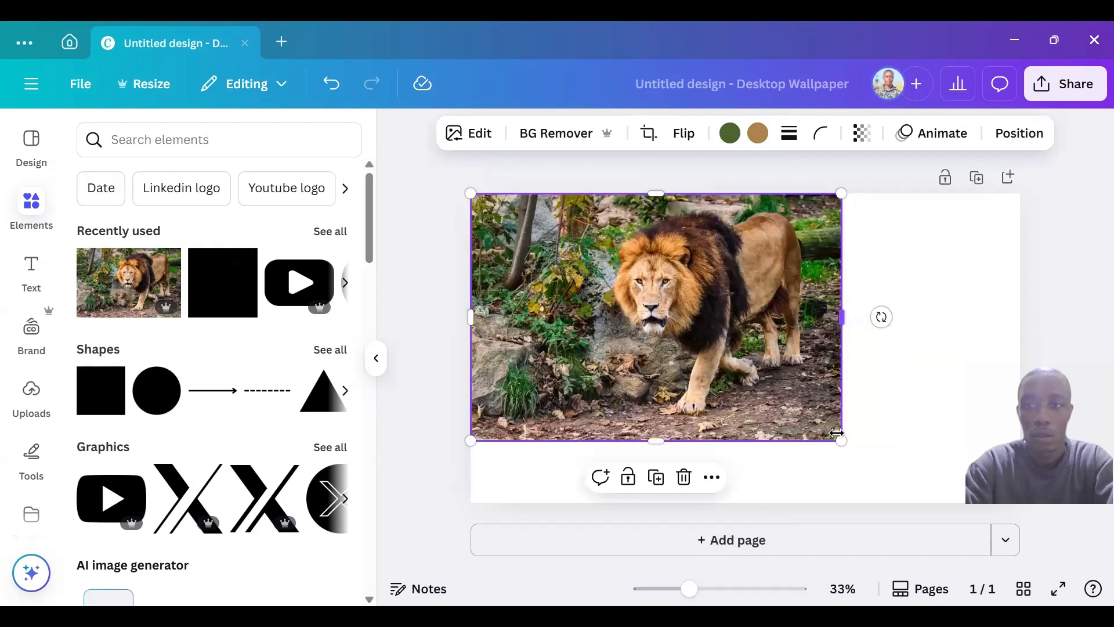
left_click(711, 477)
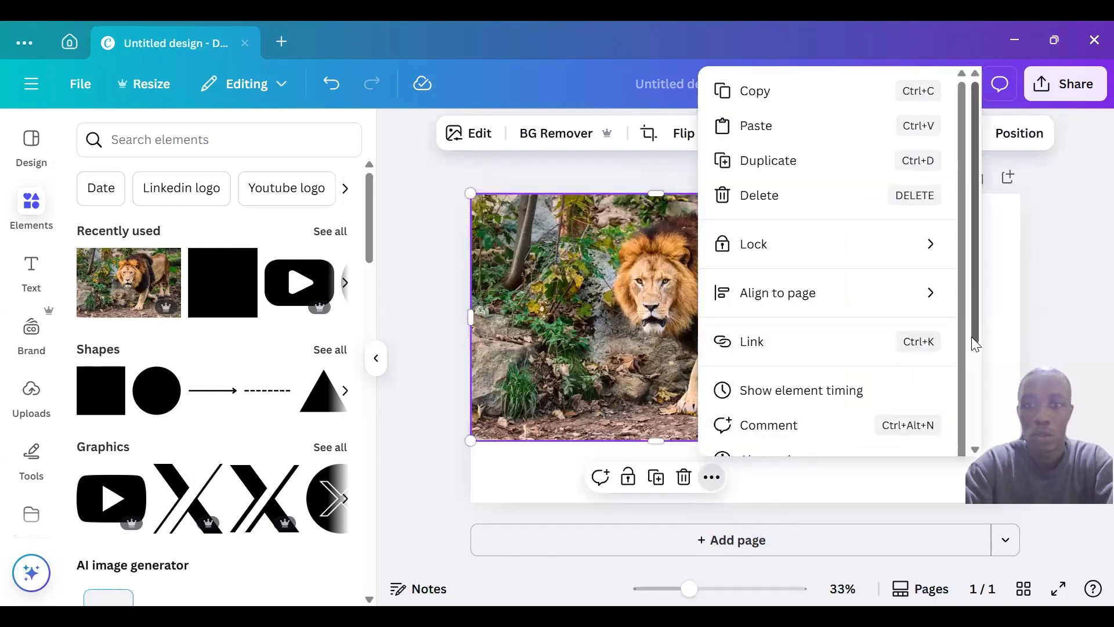
scroll(975, 430, "down", 2)
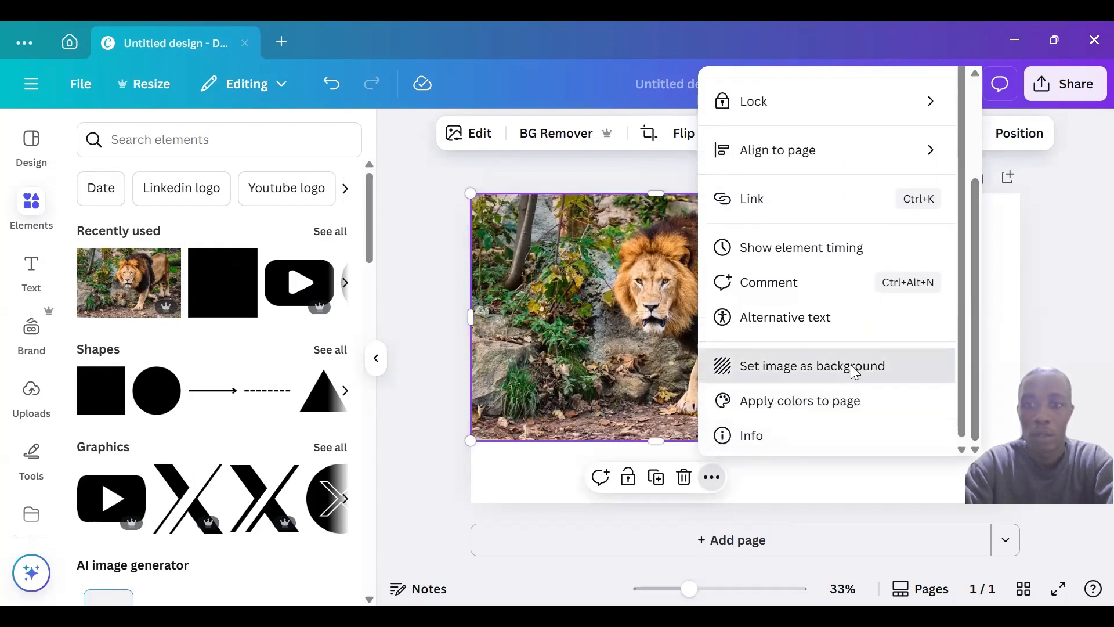
left_click(849, 367)
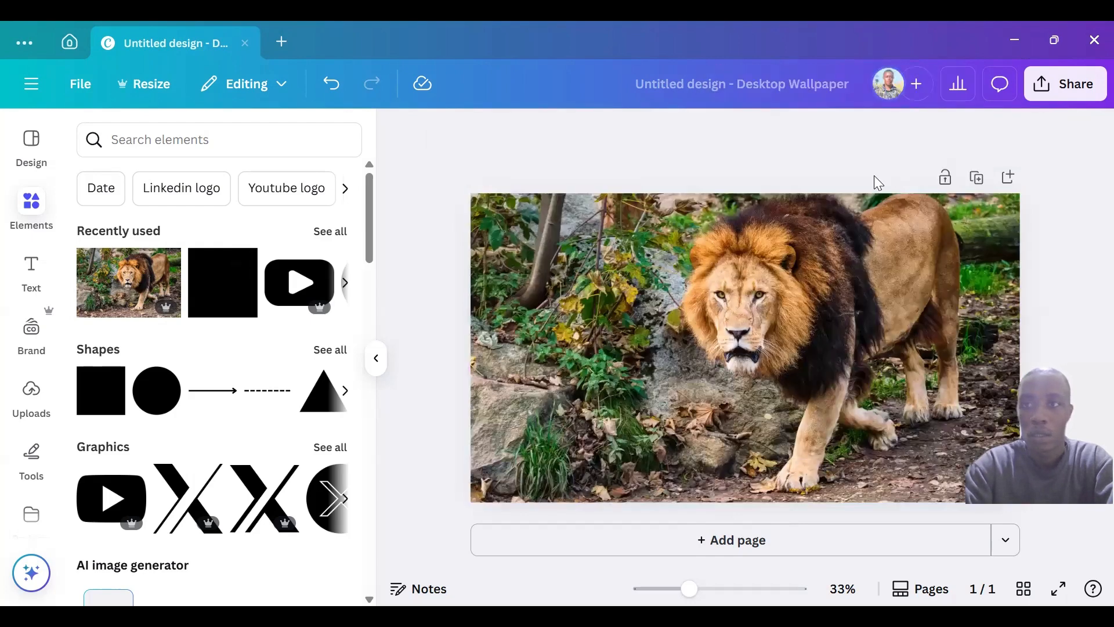
Step: Set the lion background image's transparency to 75
left_click(842, 347)
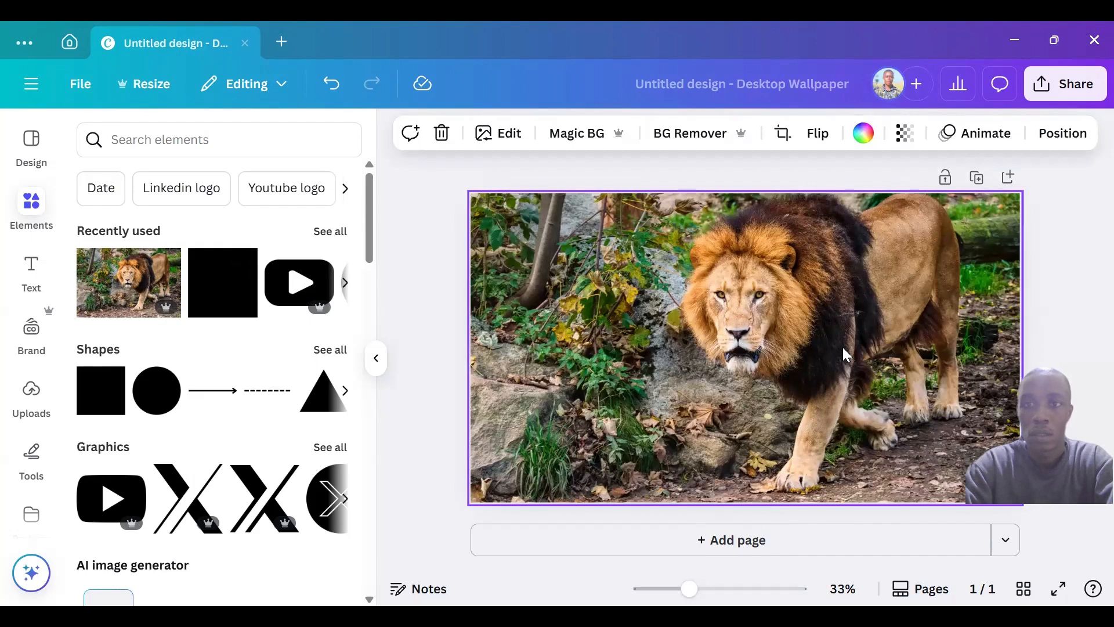
left_click(905, 133)
left_click(985, 202)
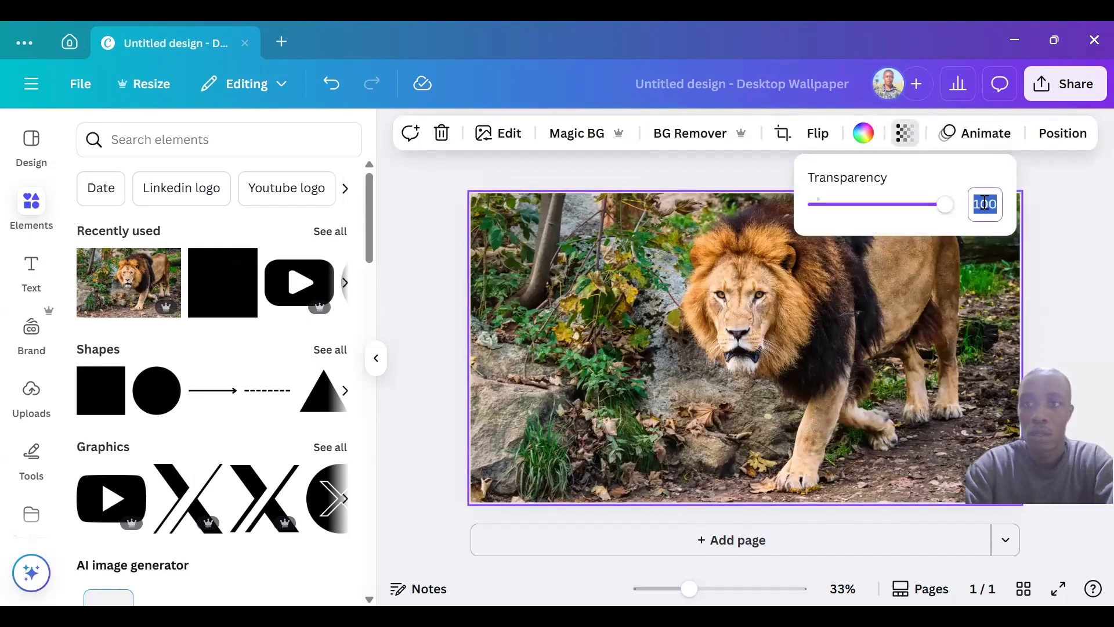
key("BackSpace")
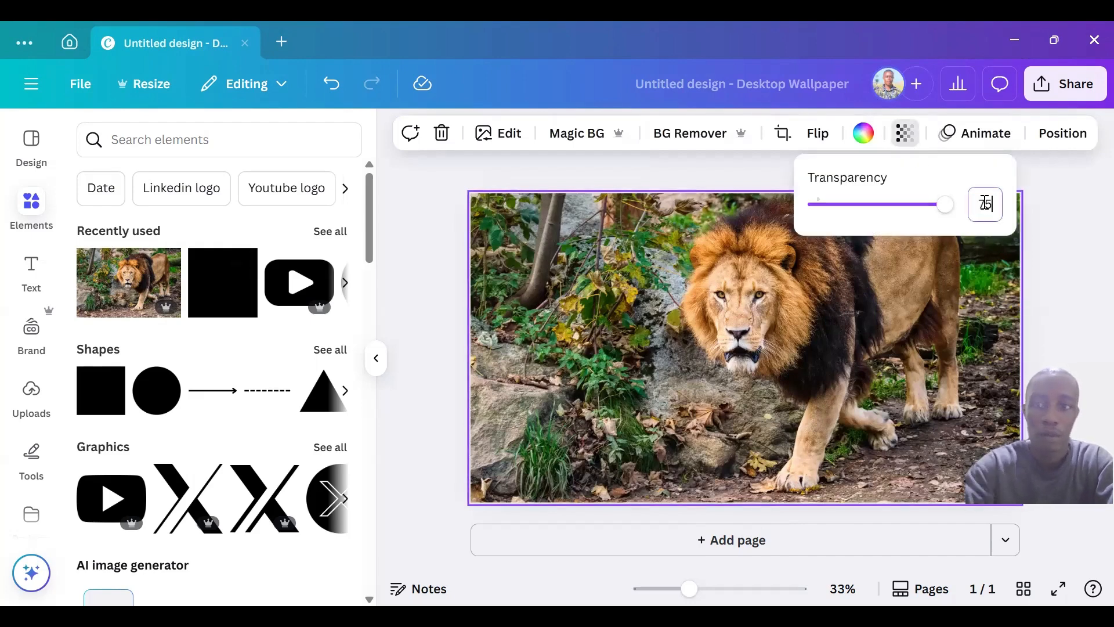
type("75")
key("Return")
left_click(848, 373)
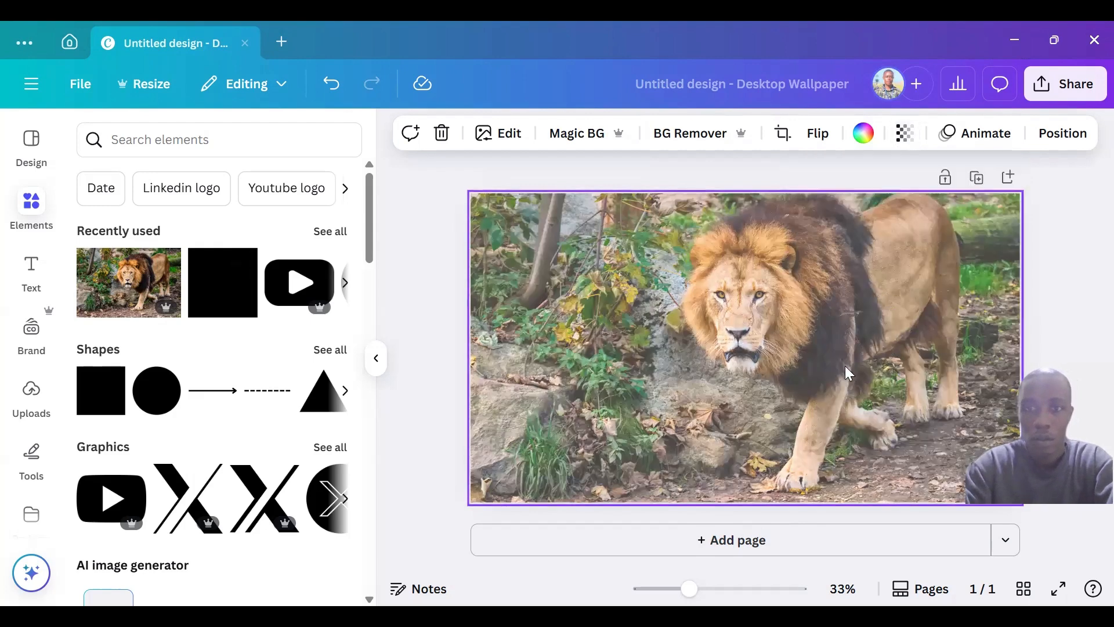
Step: Add a square shape and stretch it into a full-width band covering the lower part of the page
left_click_drag(211, 304, 571, 399)
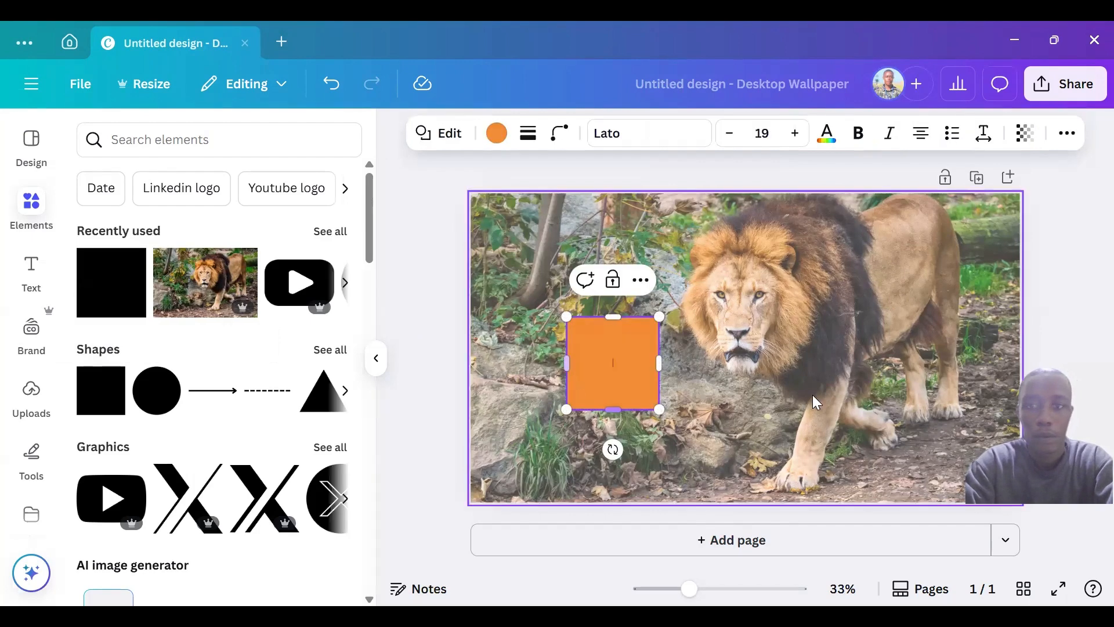
left_click(741, 385)
left_click_drag(599, 363, 516, 407)
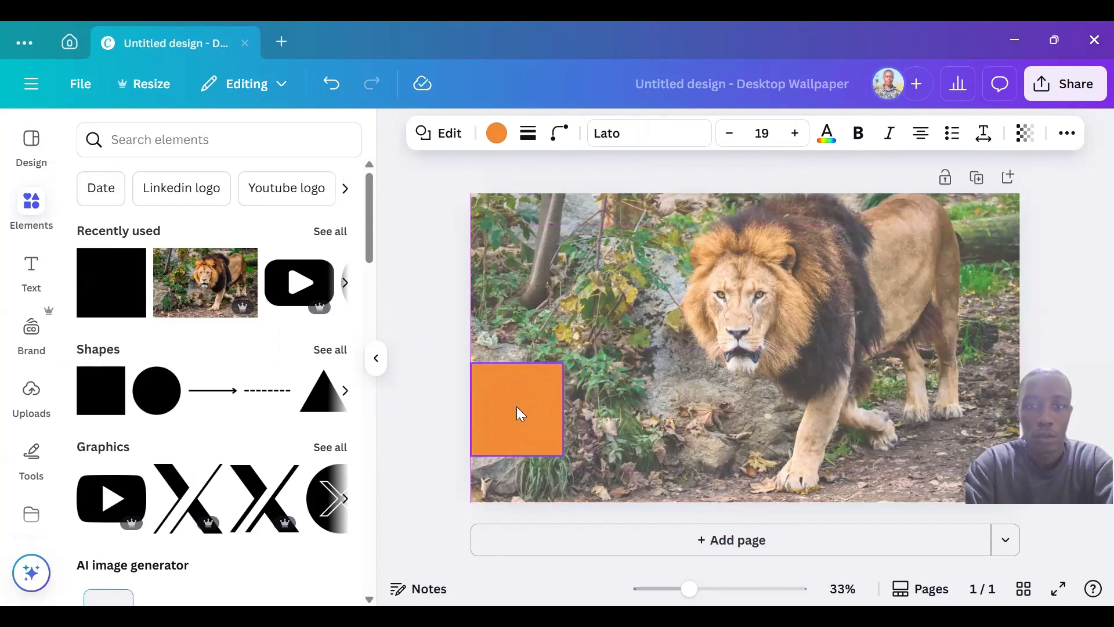
left_click_drag(569, 468, 601, 506)
left_click_drag(598, 434, 1019, 435)
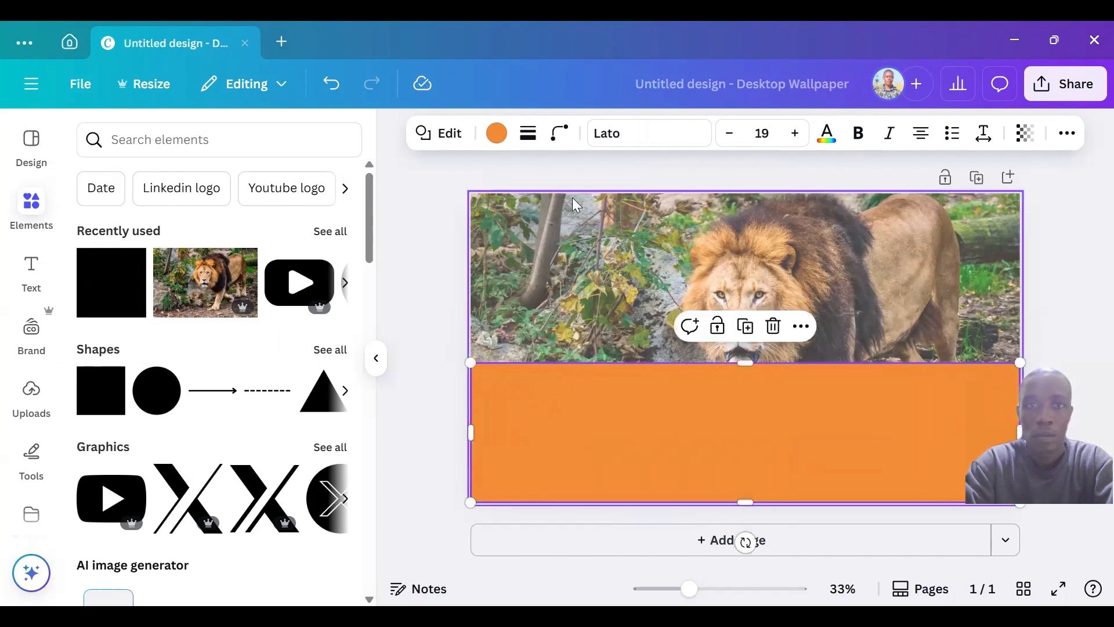
Step: Fill the band with black (#000000) and set its transparency to 50
left_click(499, 143)
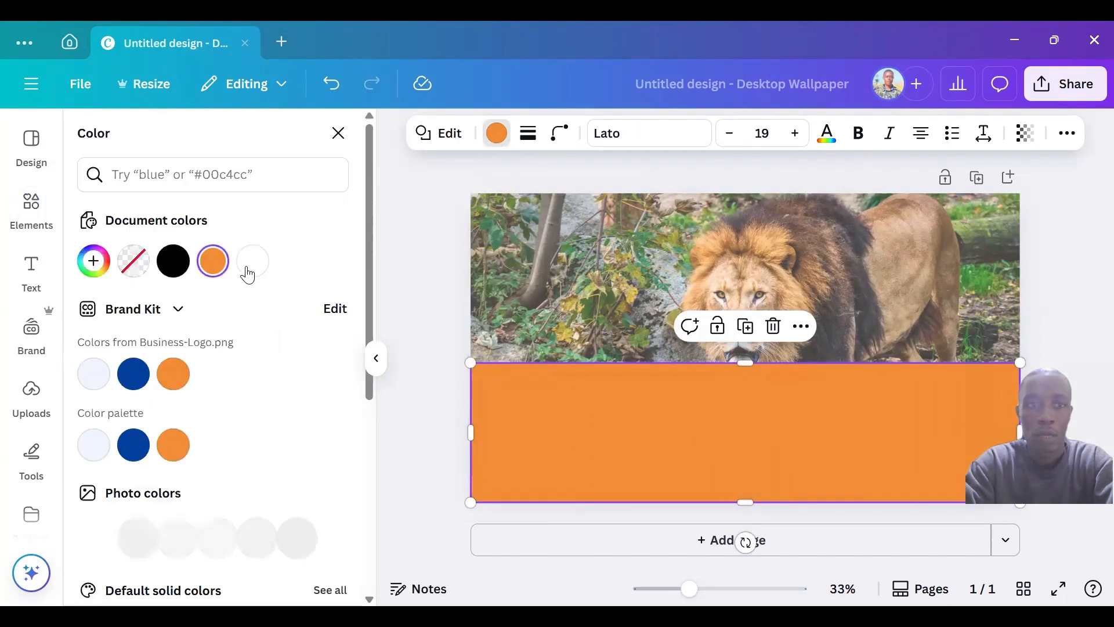
left_click(164, 274)
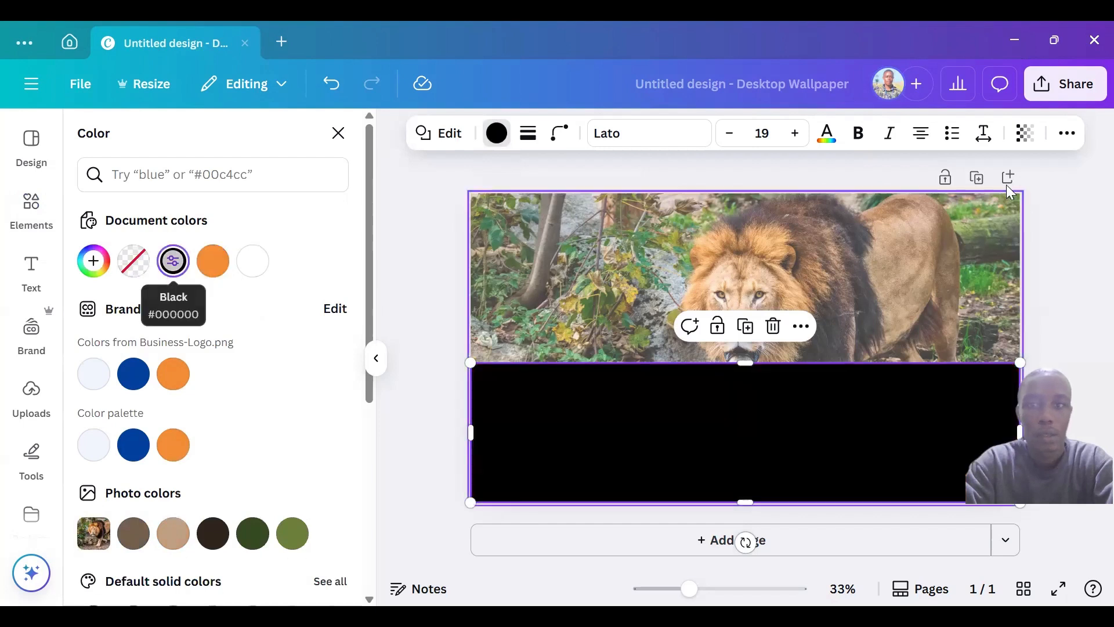
left_click(1026, 135)
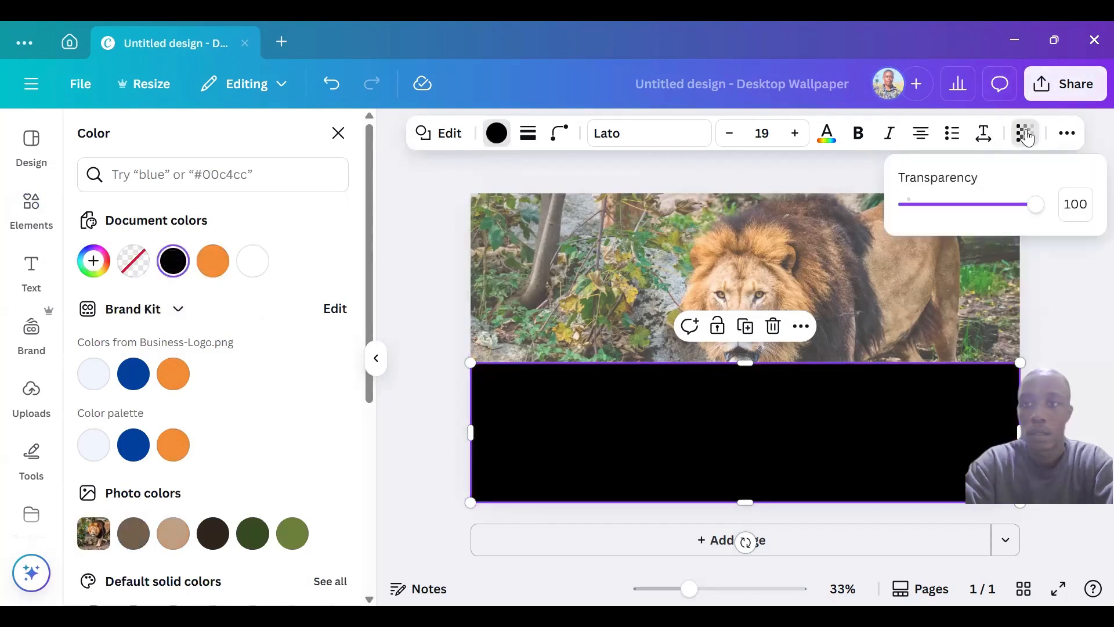
double_click(1073, 206)
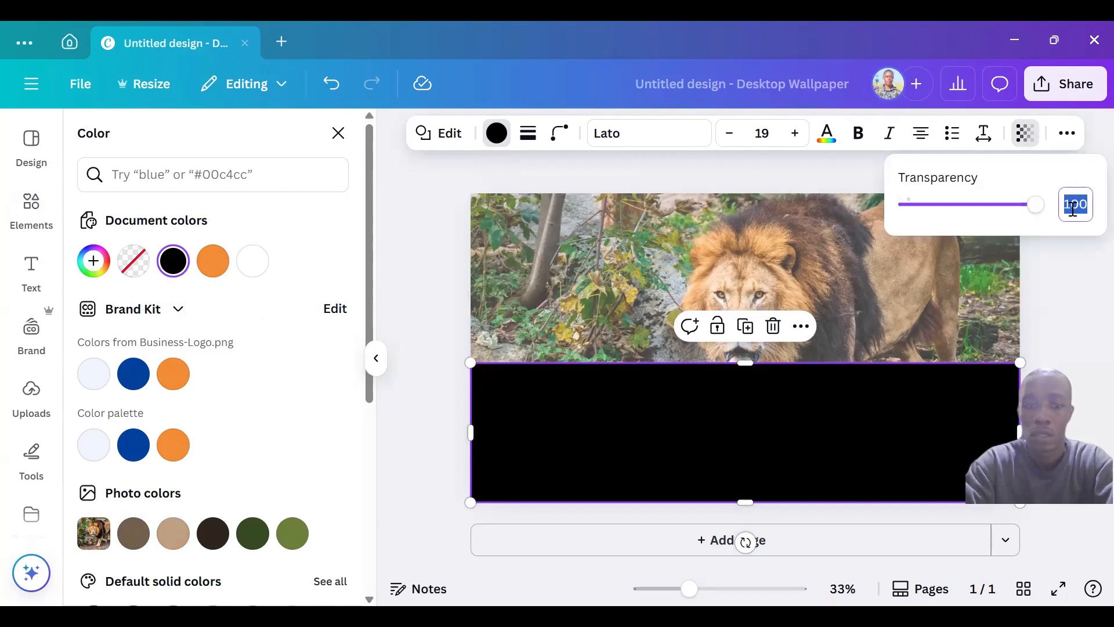
type("50")
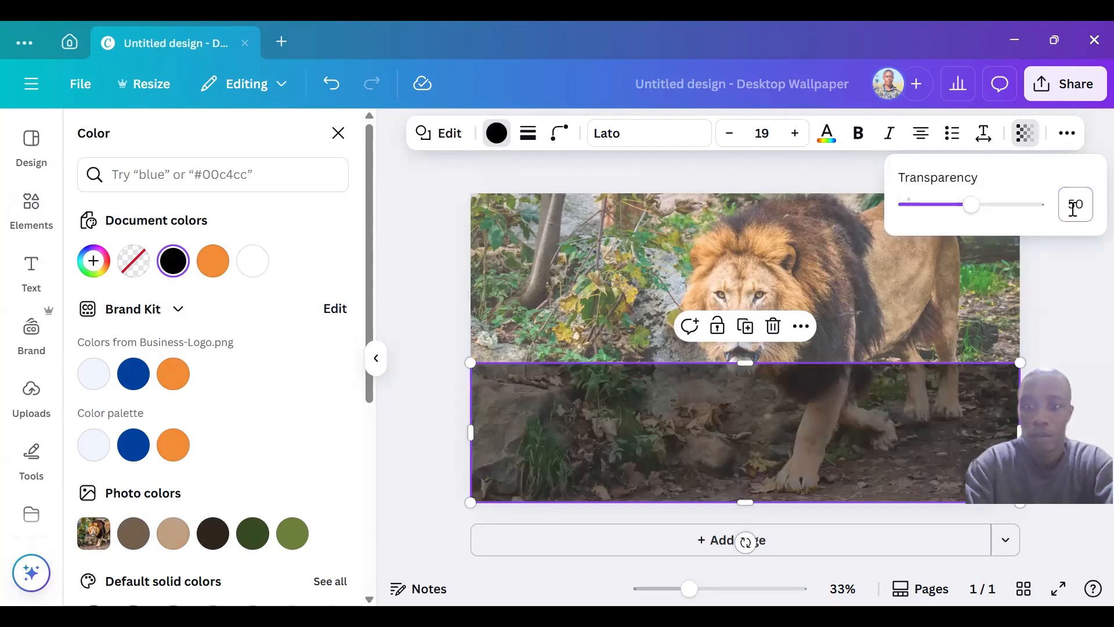
key("Escape")
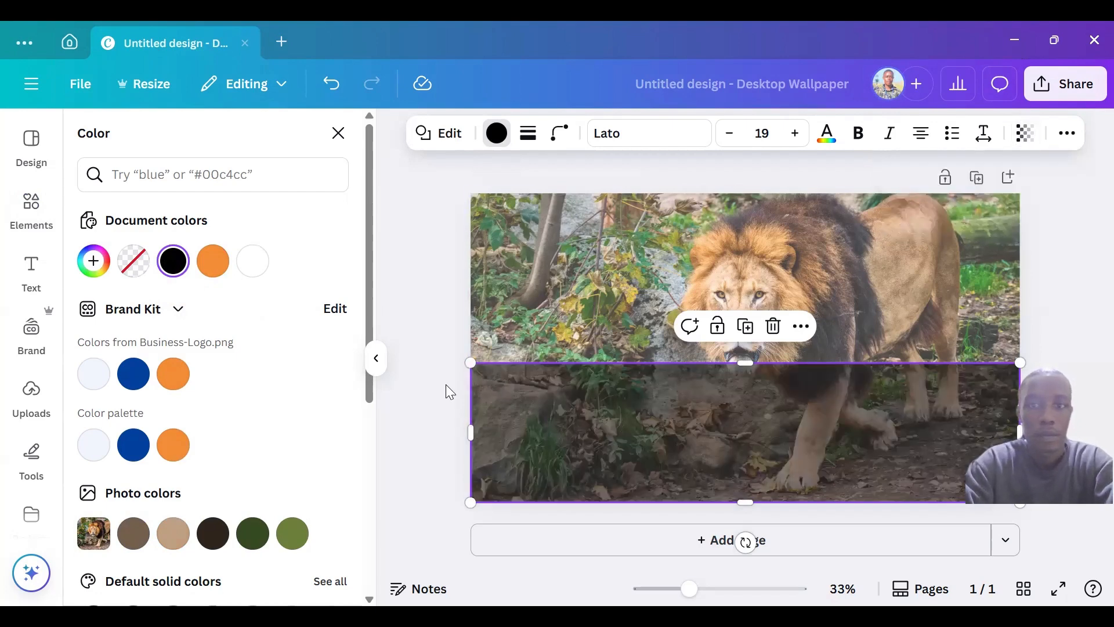
key("Escape")
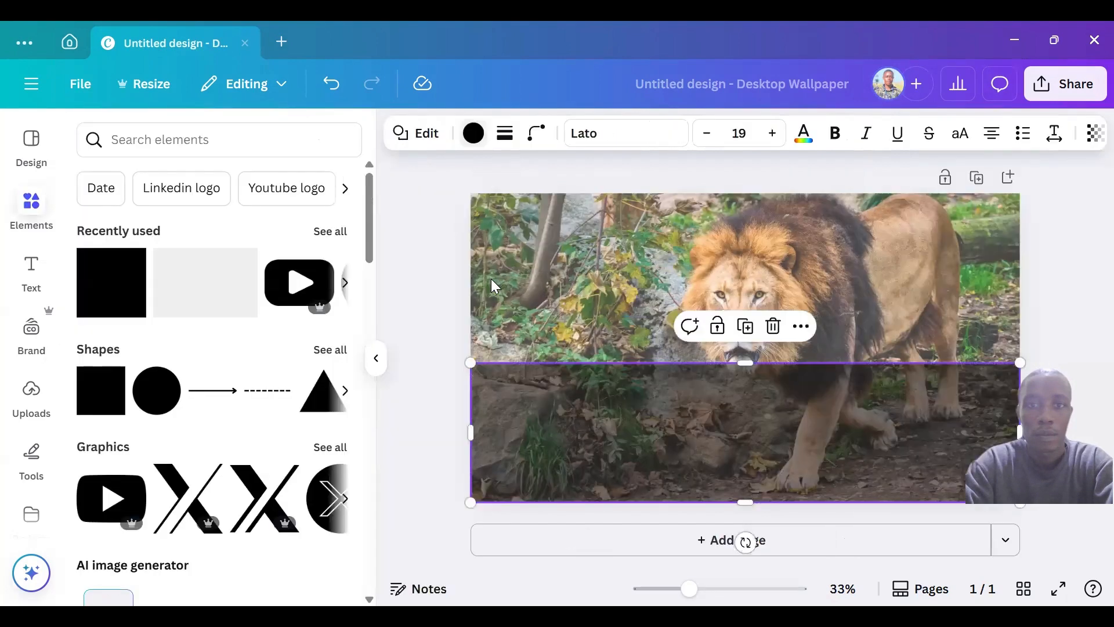
left_click(491, 279)
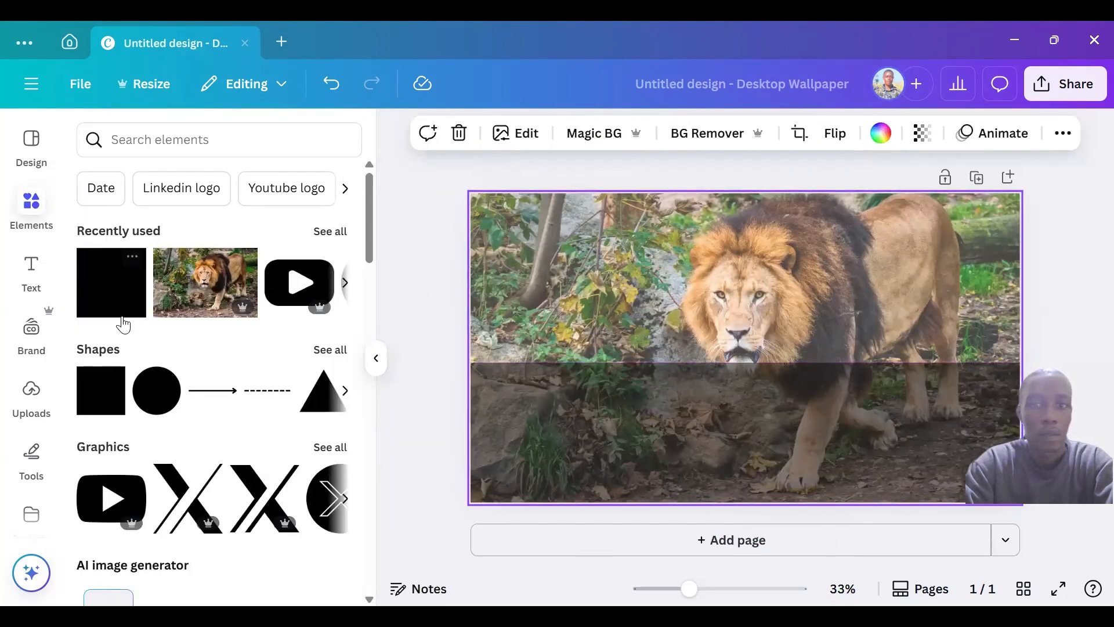
Step: Add a text box and place it inside the dark band, centered horizontally on the page
left_click(30, 267)
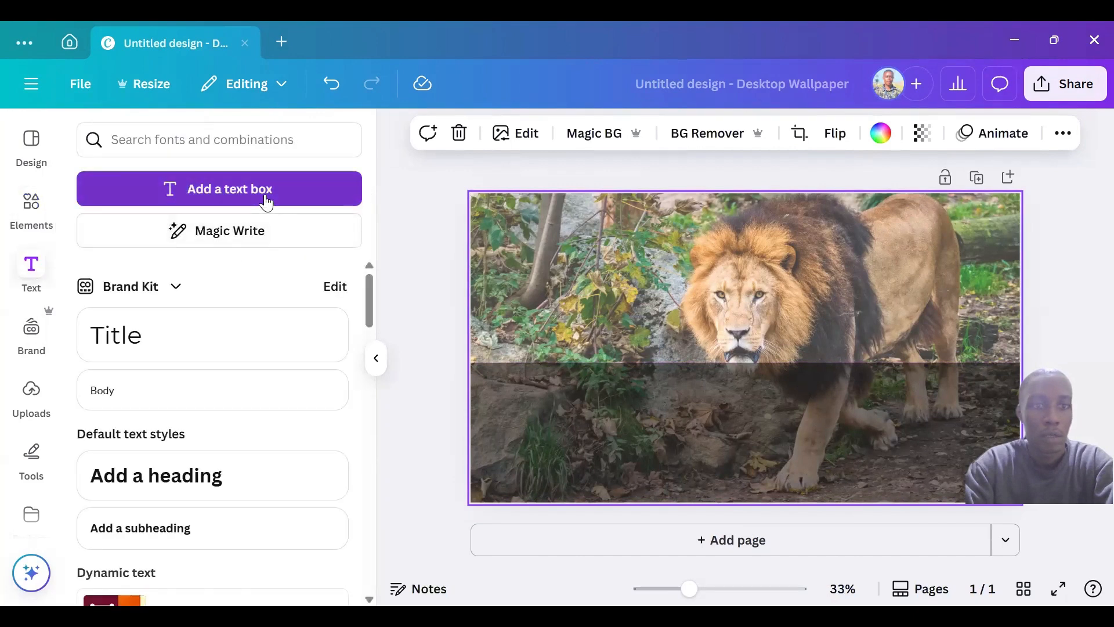
left_click(266, 199)
left_click_drag(761, 392, 763, 470)
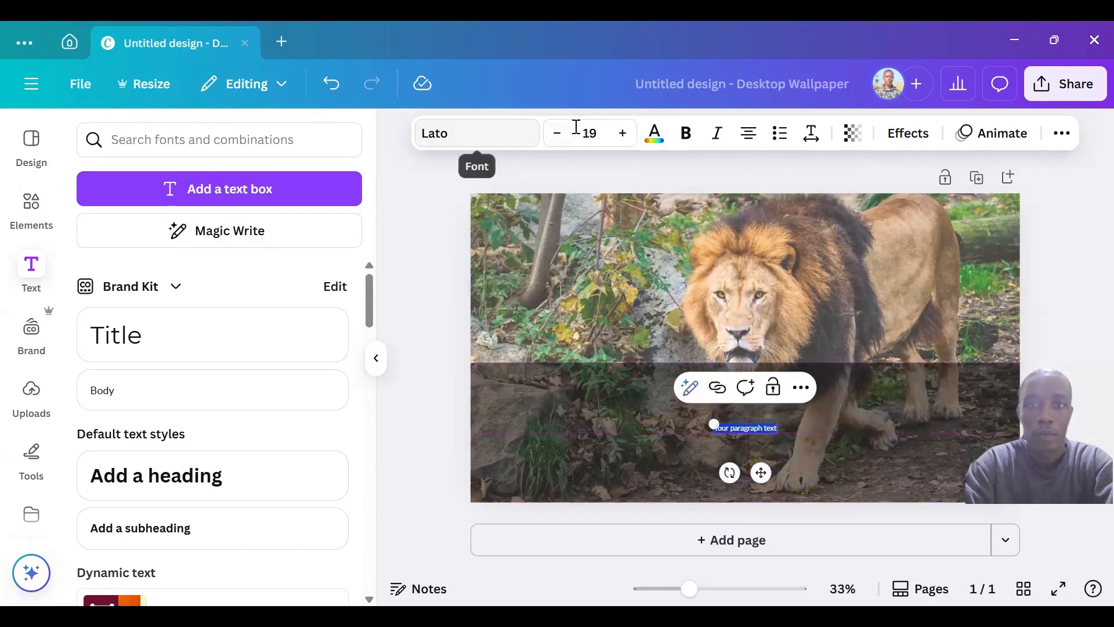
Step: Set the text box's font to Montserrat and its font size to 96
left_click(511, 141)
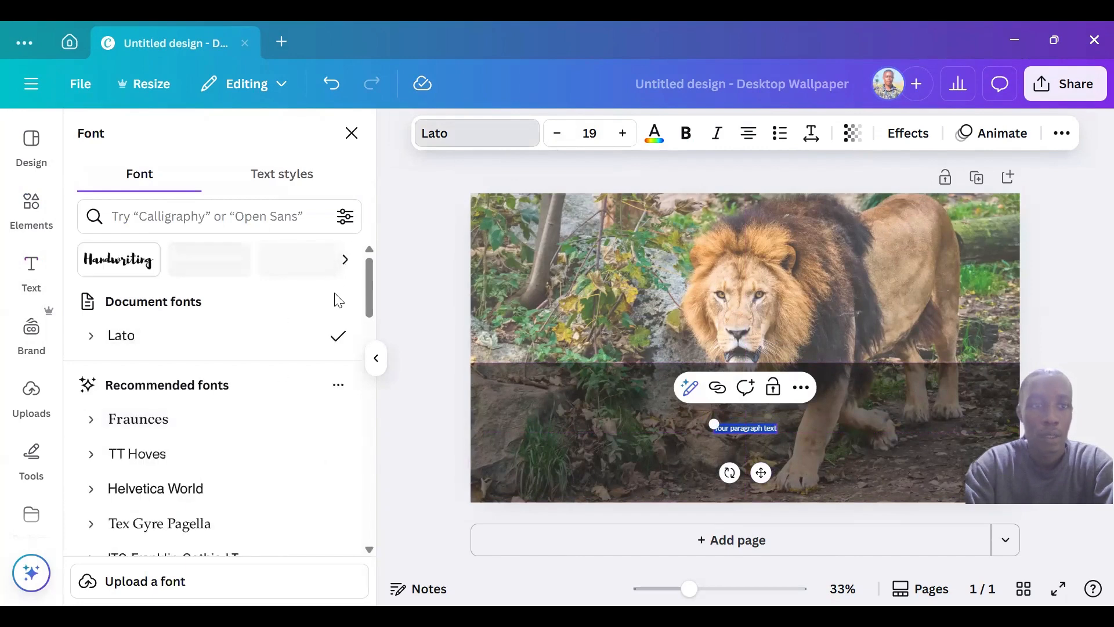
left_click_drag(367, 294, 366, 352)
left_click(186, 340)
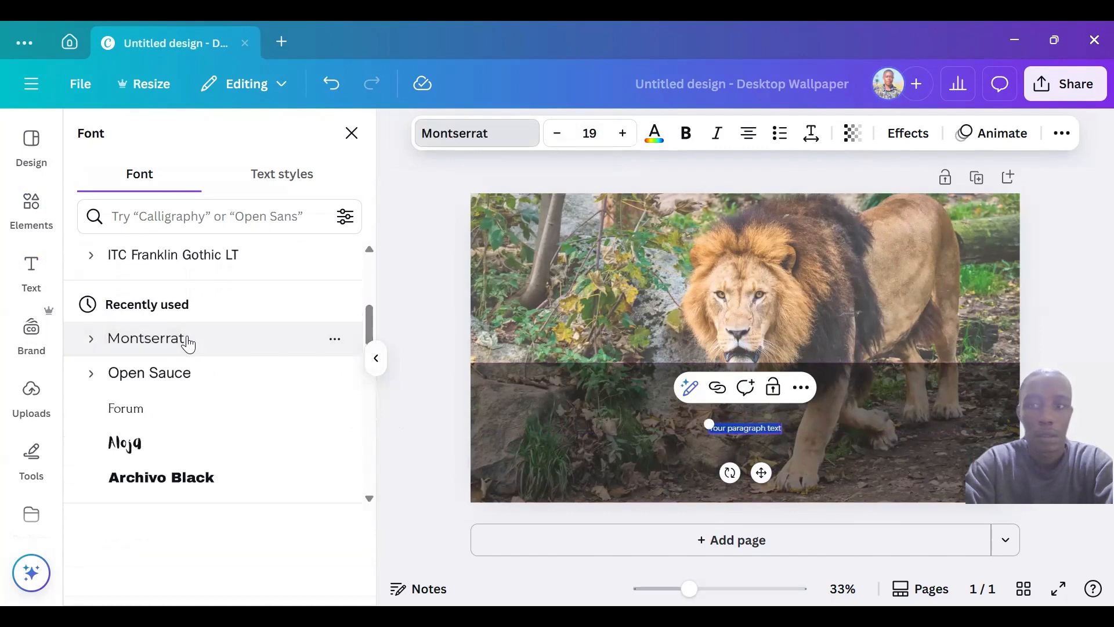
left_click(602, 133)
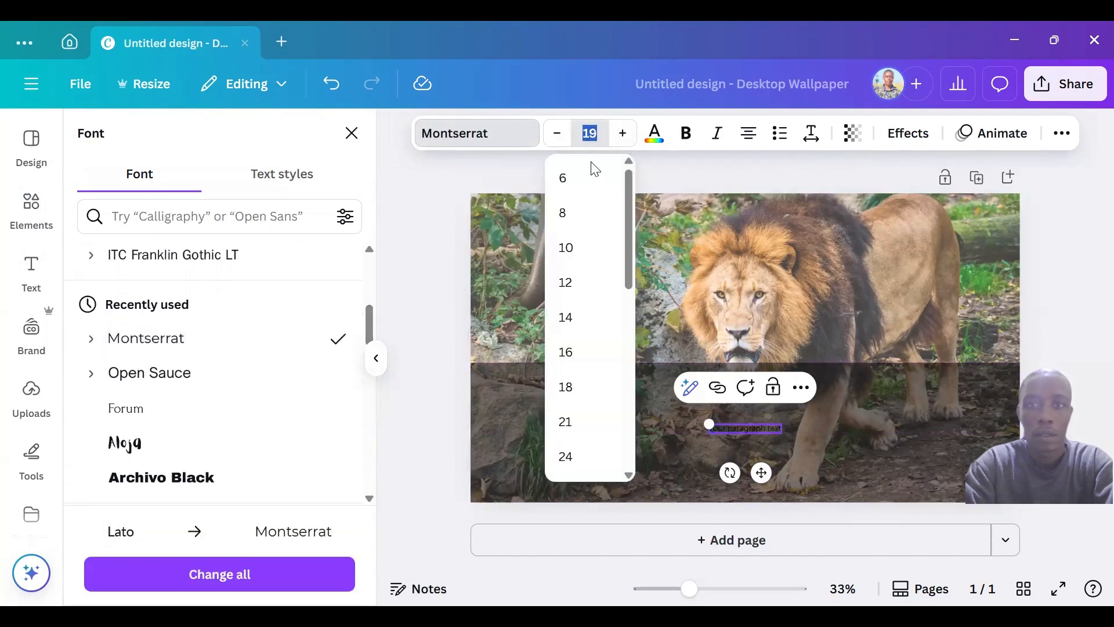
left_click_drag(634, 246, 638, 366)
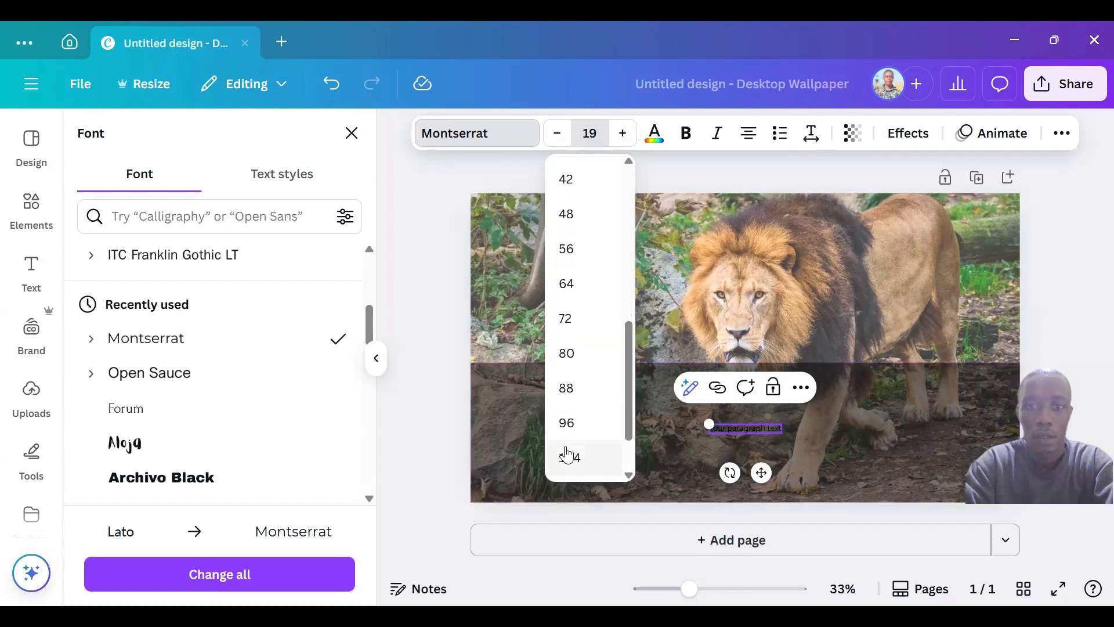
left_click(566, 426)
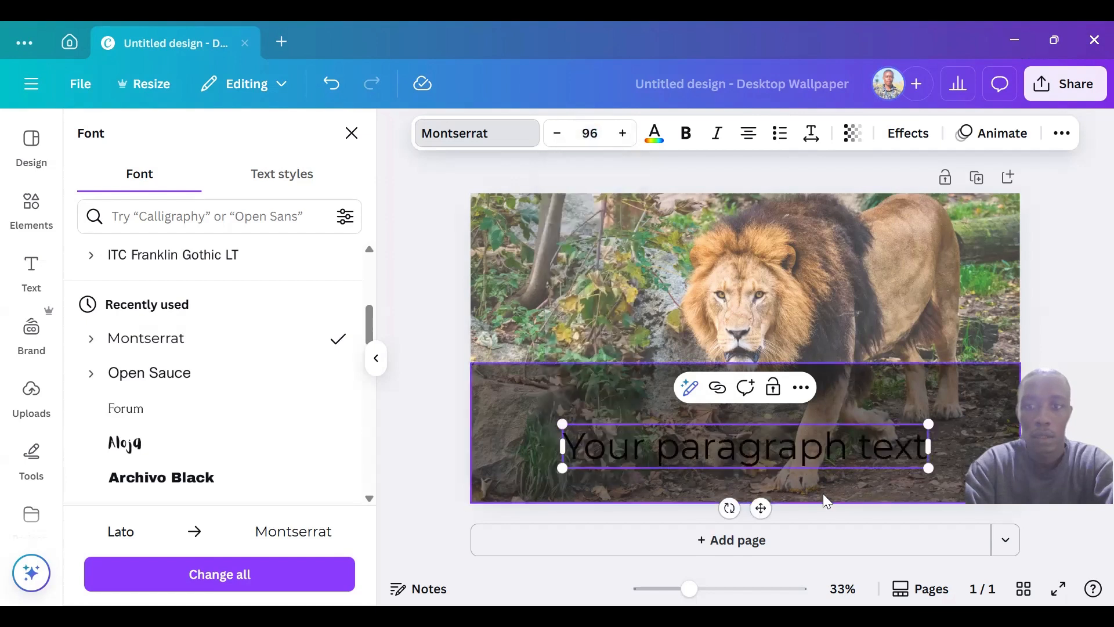
Step: Replace the placeholder text with "The soul that sees beauty may sometimes walk alone" and center it vertically in the dark band
left_click_drag(757, 507, 758, 493)
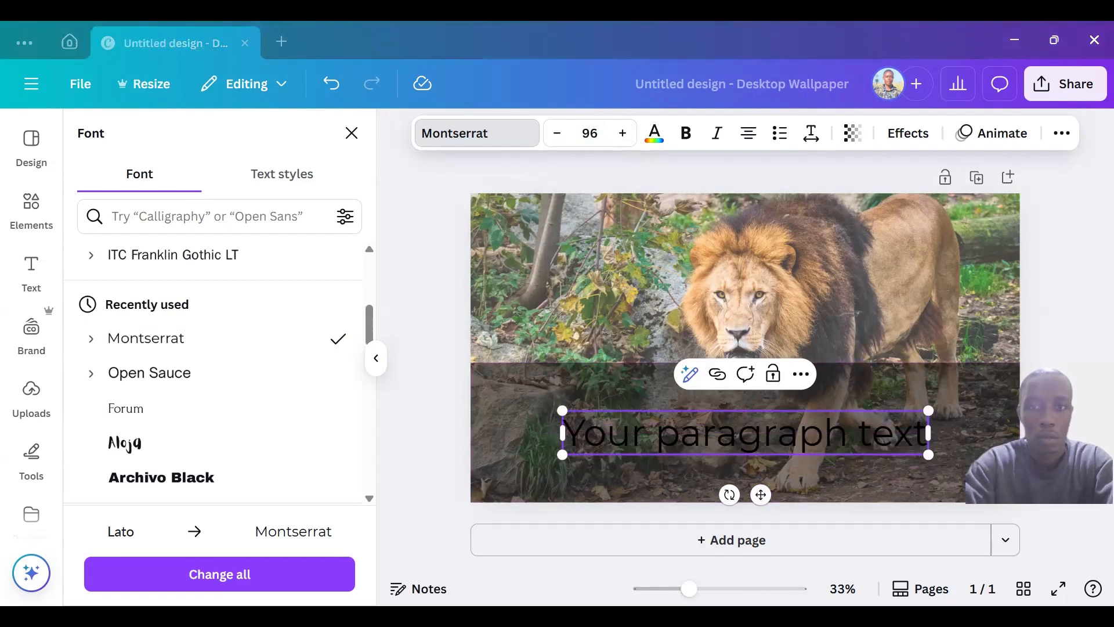
left_click(688, 449)
key("ctrl+a")
type("The soul that sees beauty may sometimes walk alone")
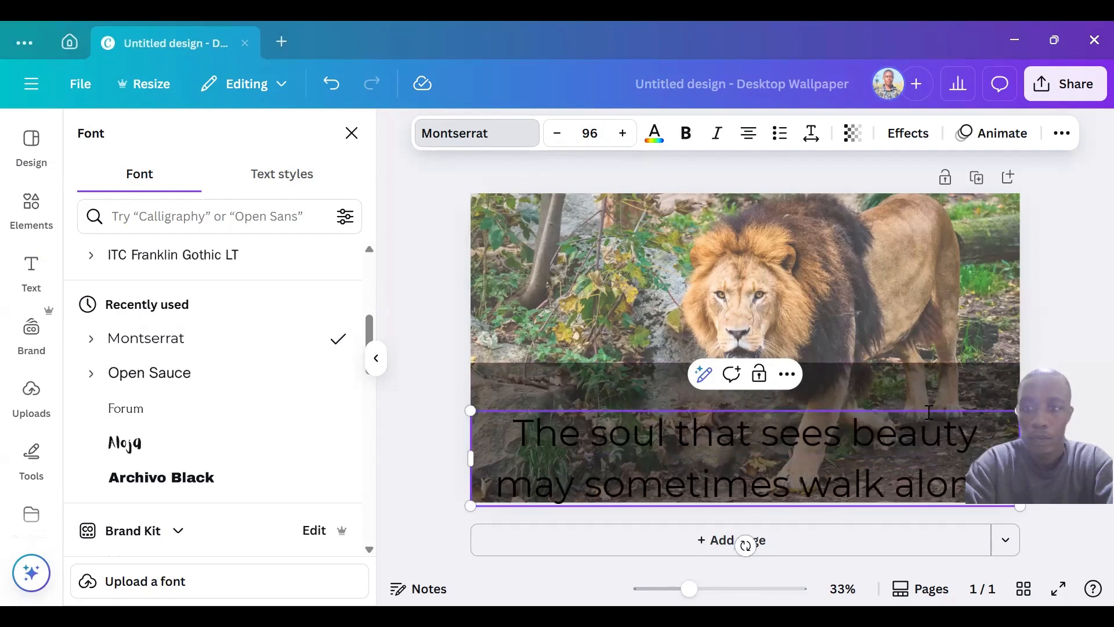
left_click(958, 381)
left_click(880, 453)
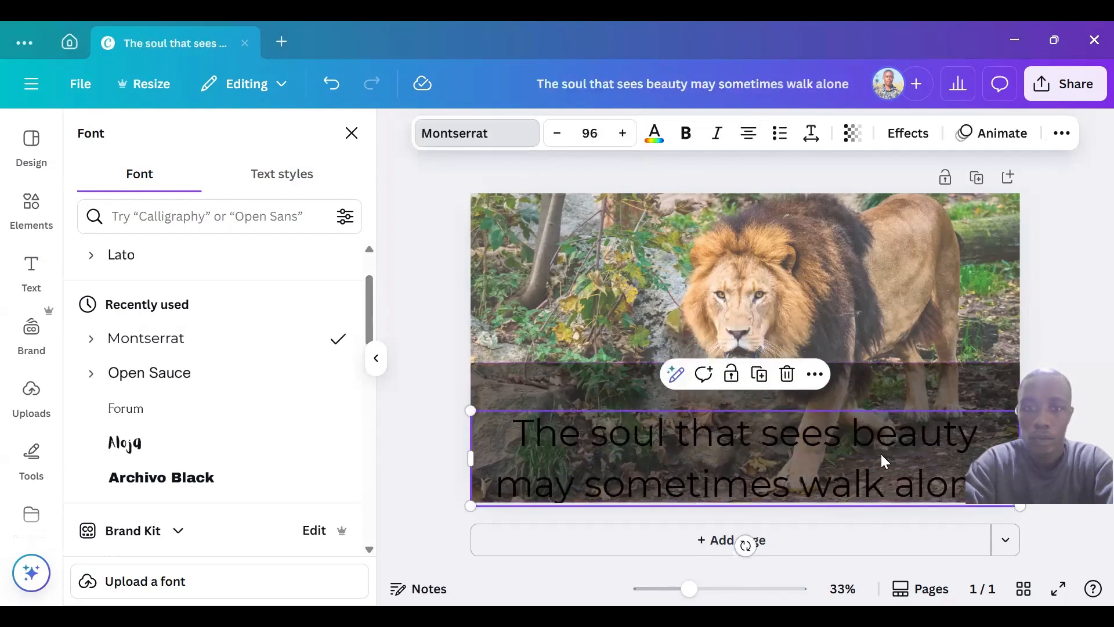
left_click_drag(881, 449, 883, 431)
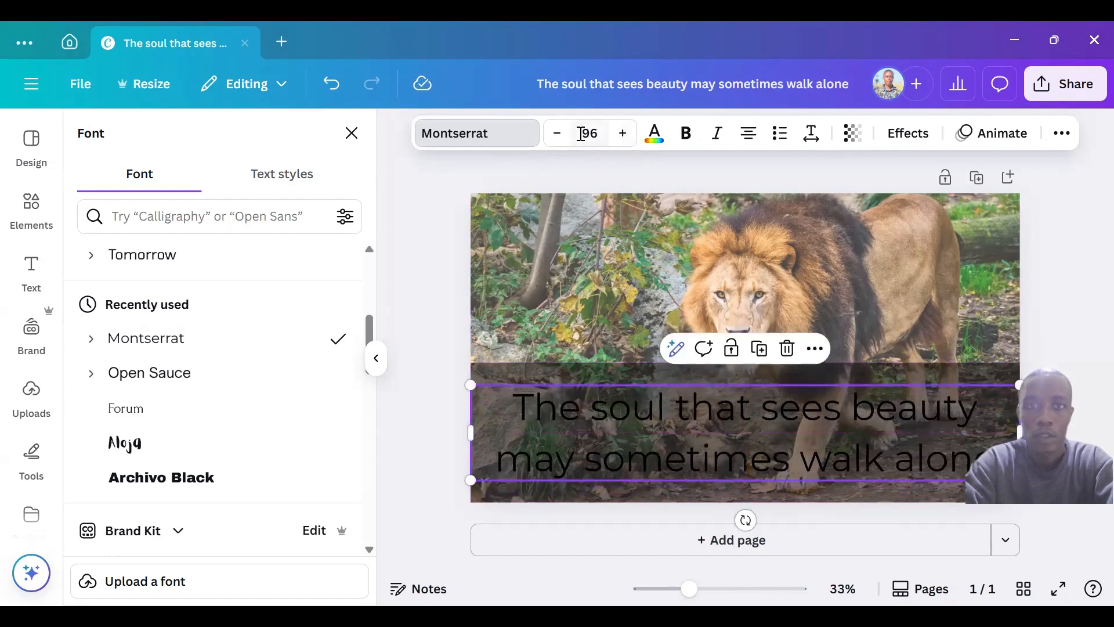
Step: Make the quote text white and bold, and deselect it
left_click(654, 132)
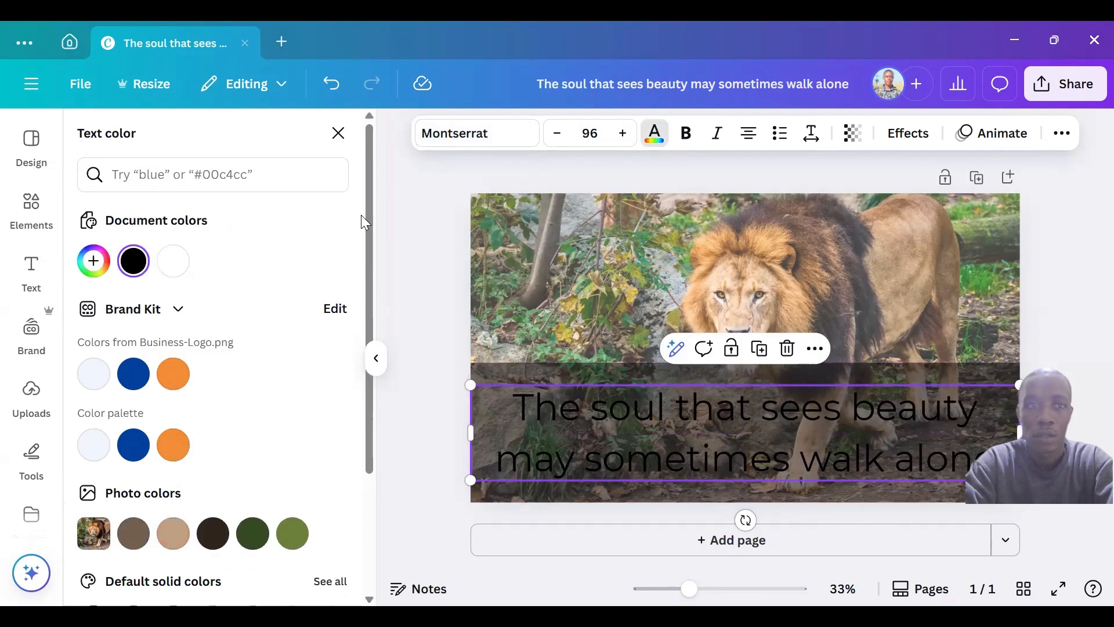
left_click(173, 261)
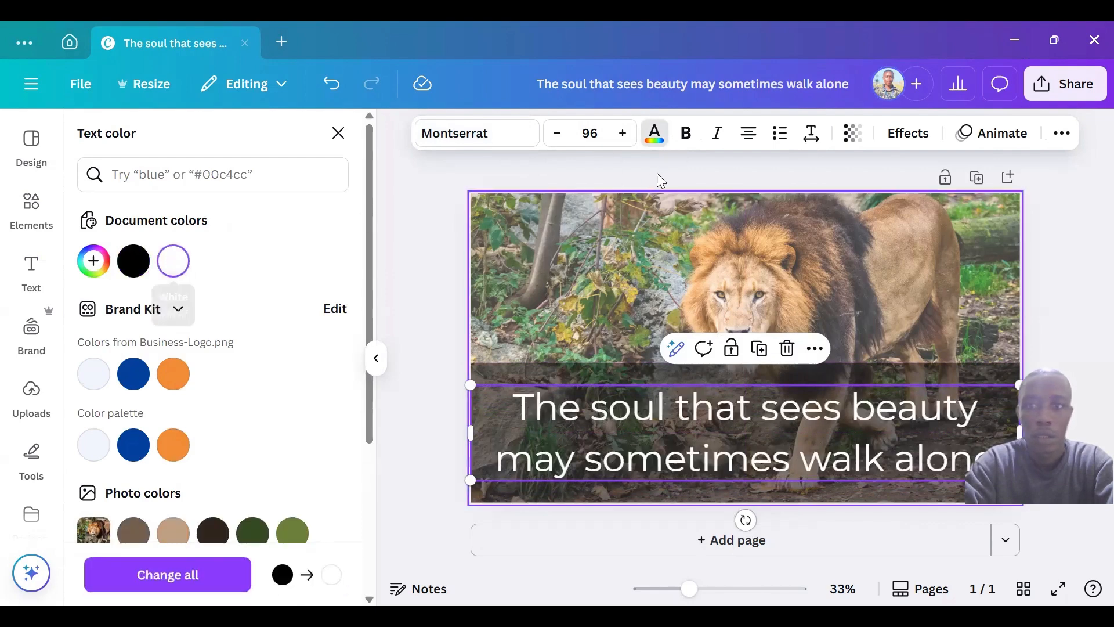
left_click(681, 138)
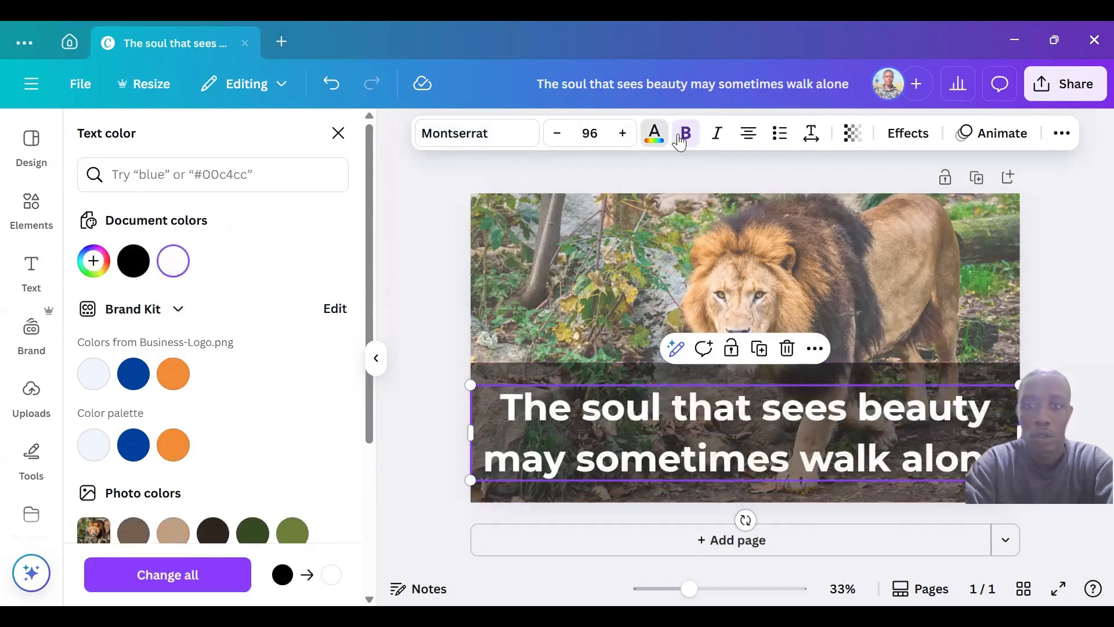
left_click(506, 290)
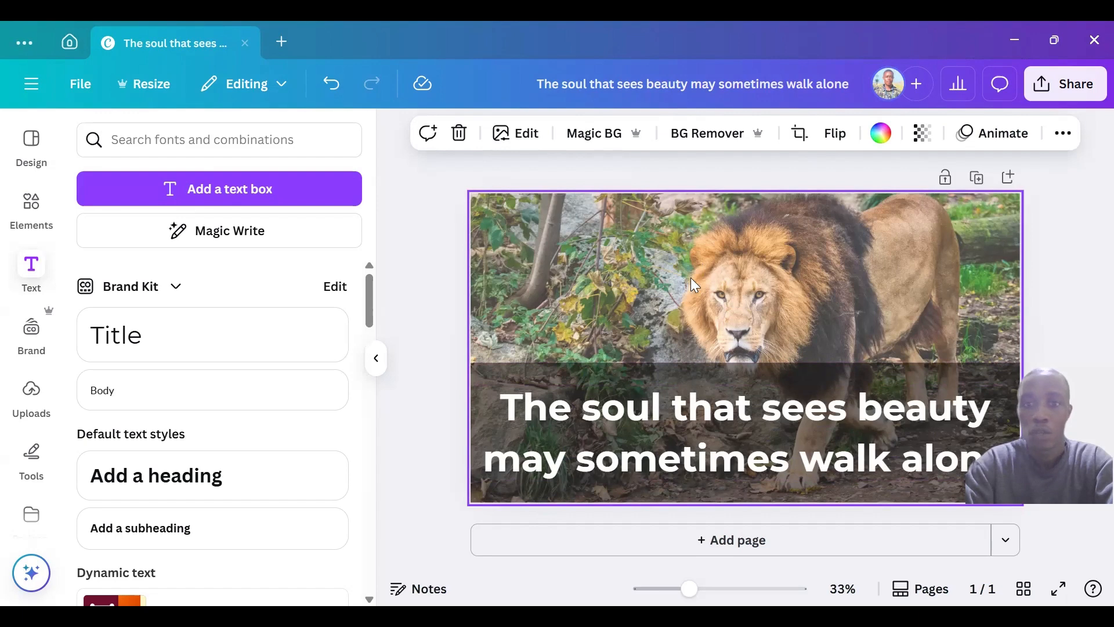
Step: Open the design's sharing options, expand the full list of social publishing choices and start scheduling the design as a post
left_click(1074, 91)
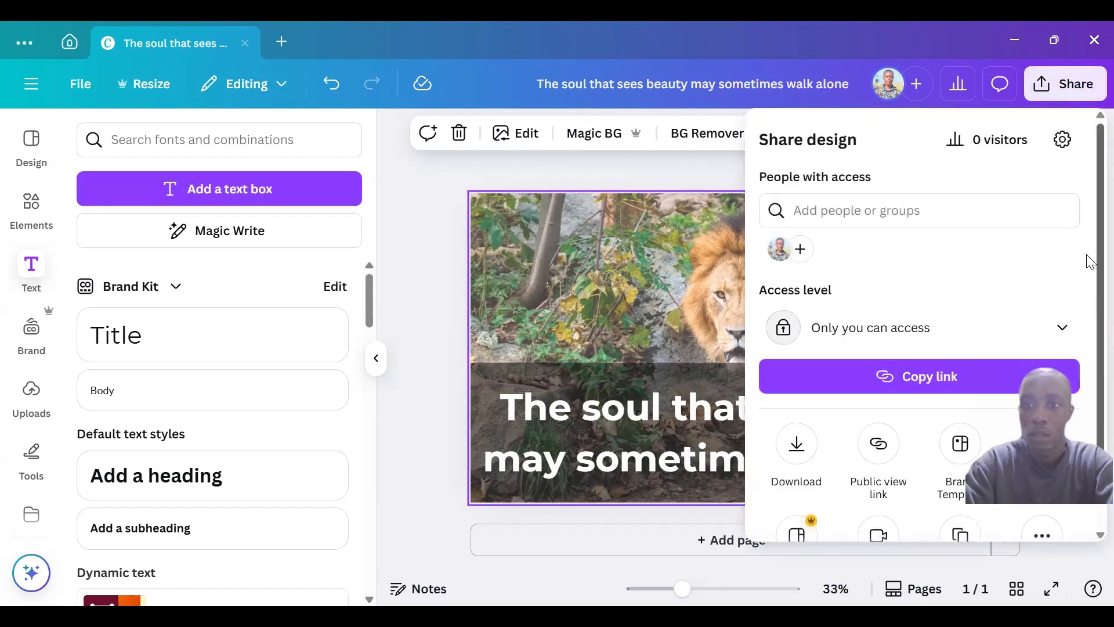
scroll(1089, 259, "down", 1)
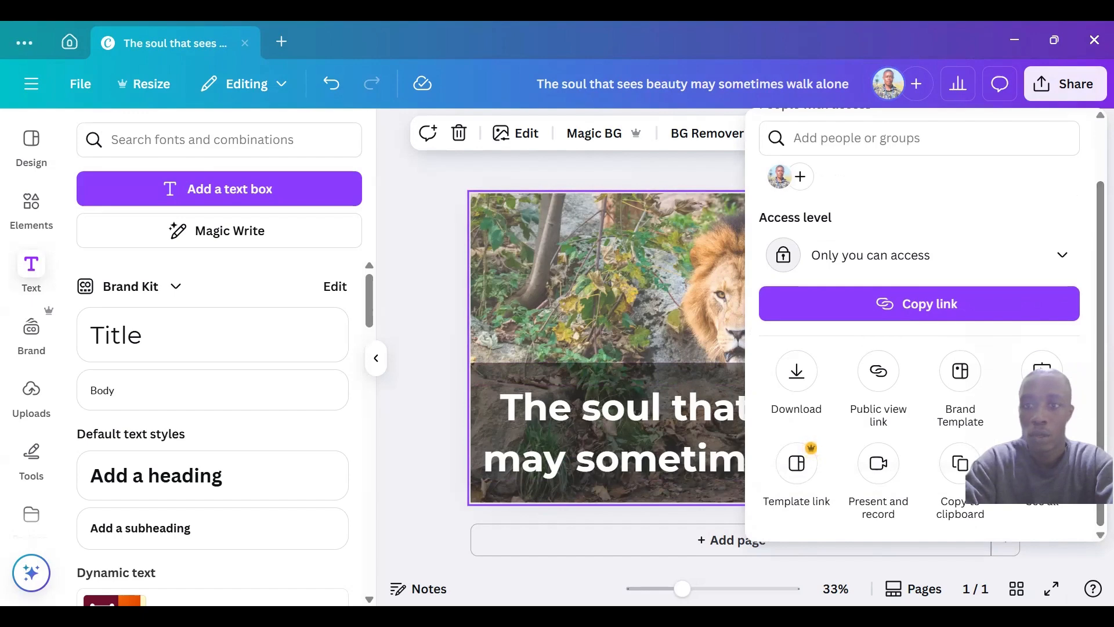
left_click(1042, 371)
left_click_drag(1090, 310, 1090, 441)
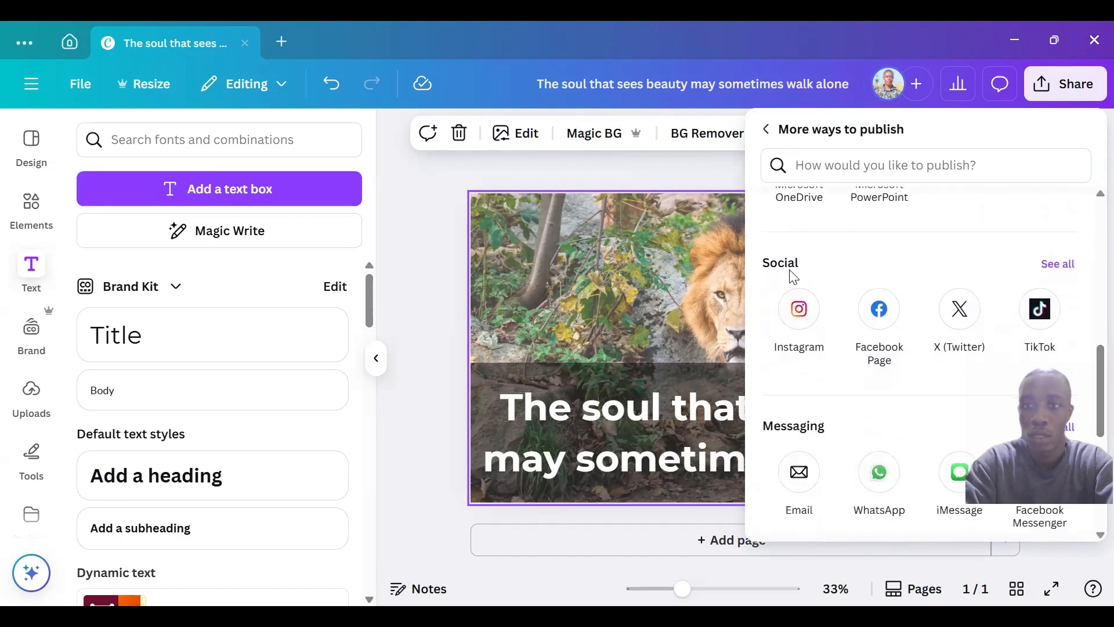
left_click(1054, 272)
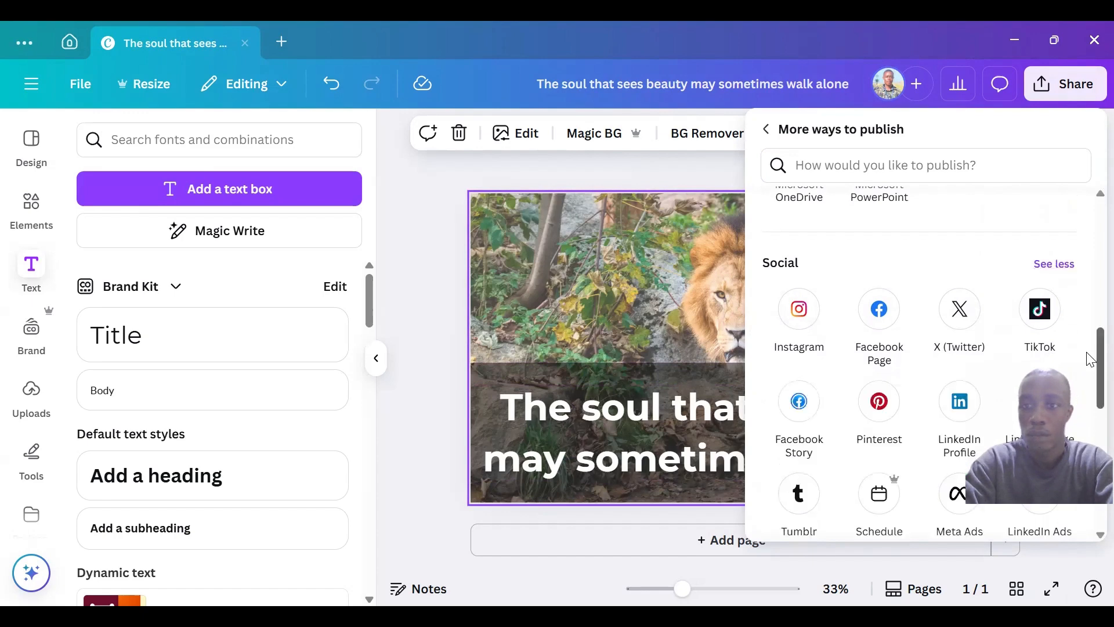
scroll(1089, 366, "down", 2)
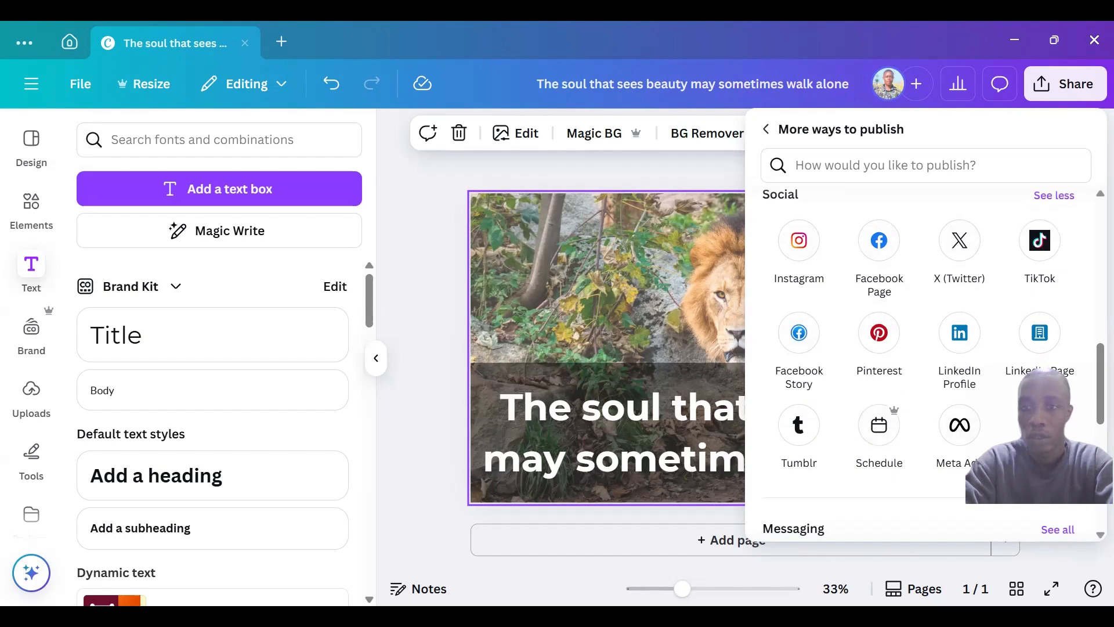
left_click(880, 440)
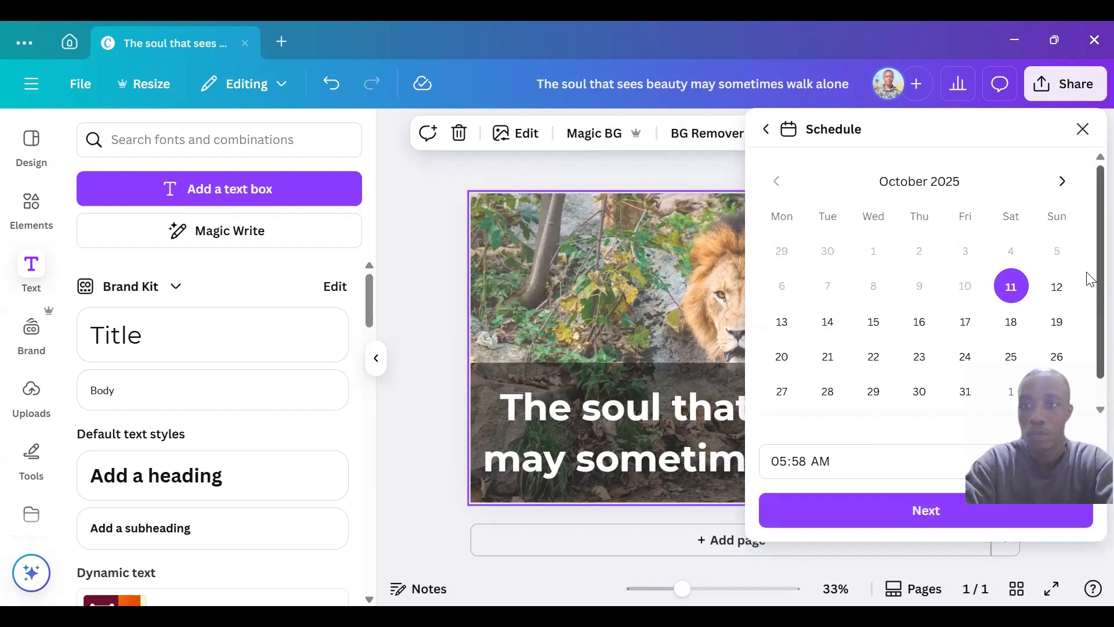
Step: Set the post's schedule to October 12, 2025 at 06:00 AM and continue to the post details
left_click(1060, 293)
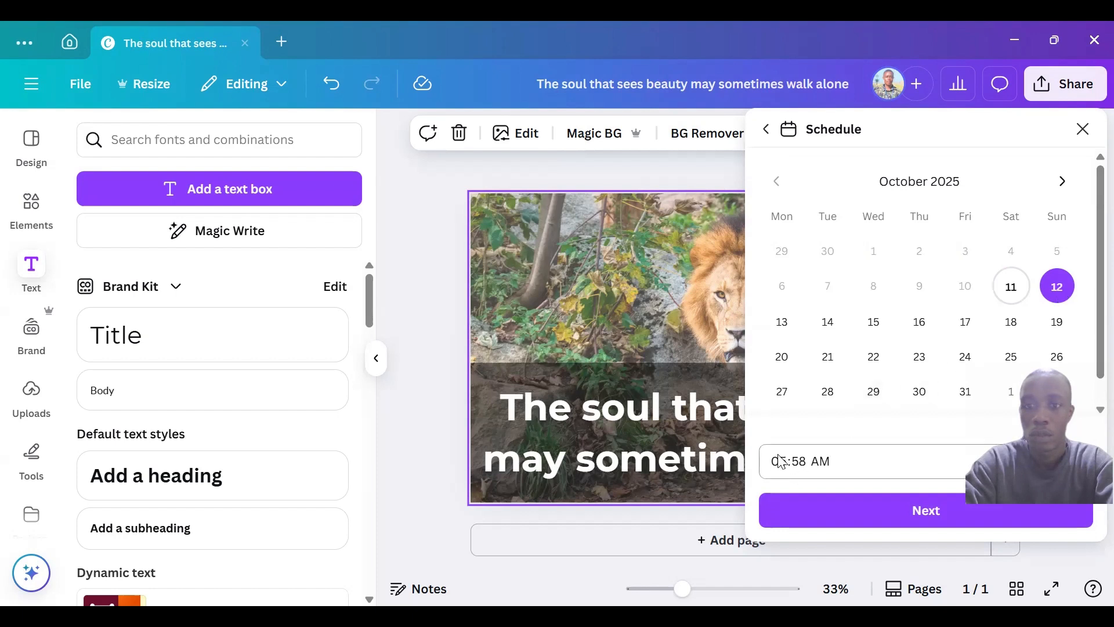
left_click(780, 473)
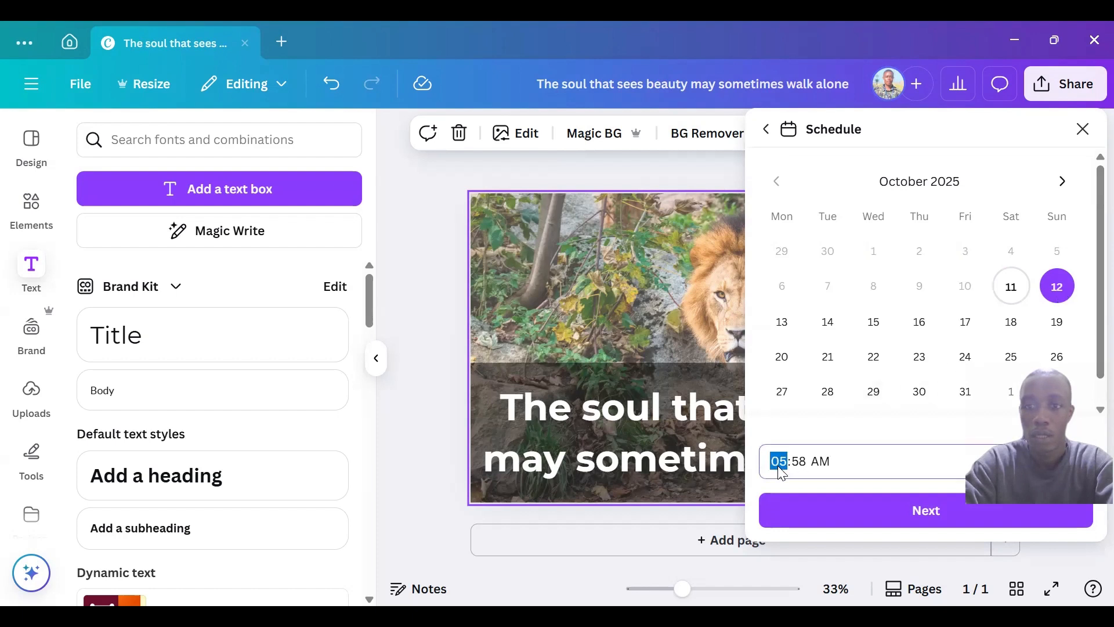
type("0600")
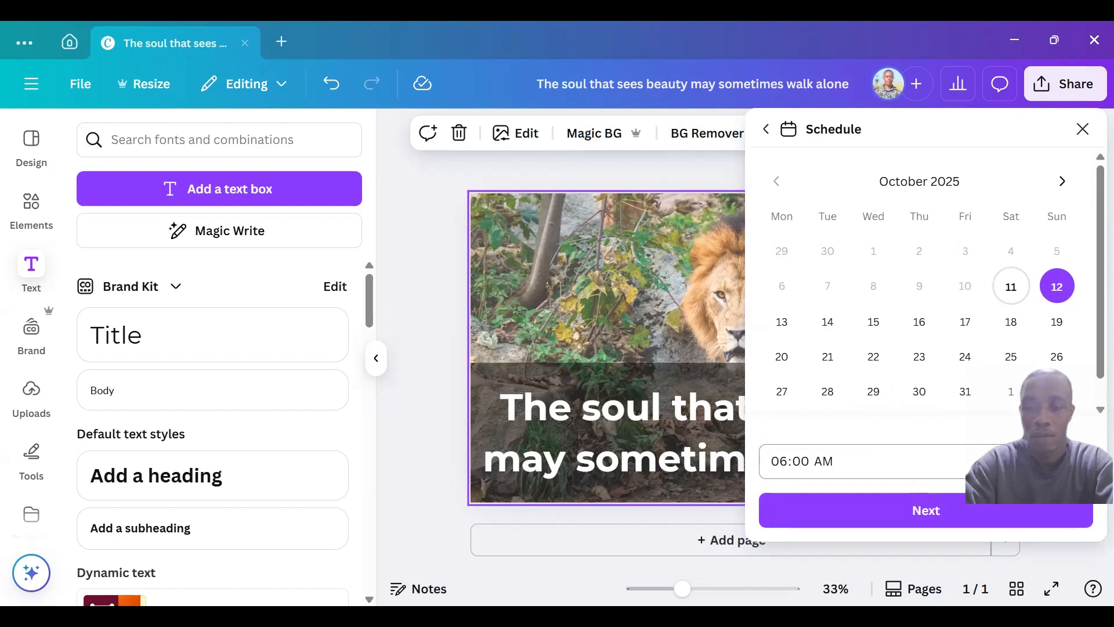
left_click(924, 513)
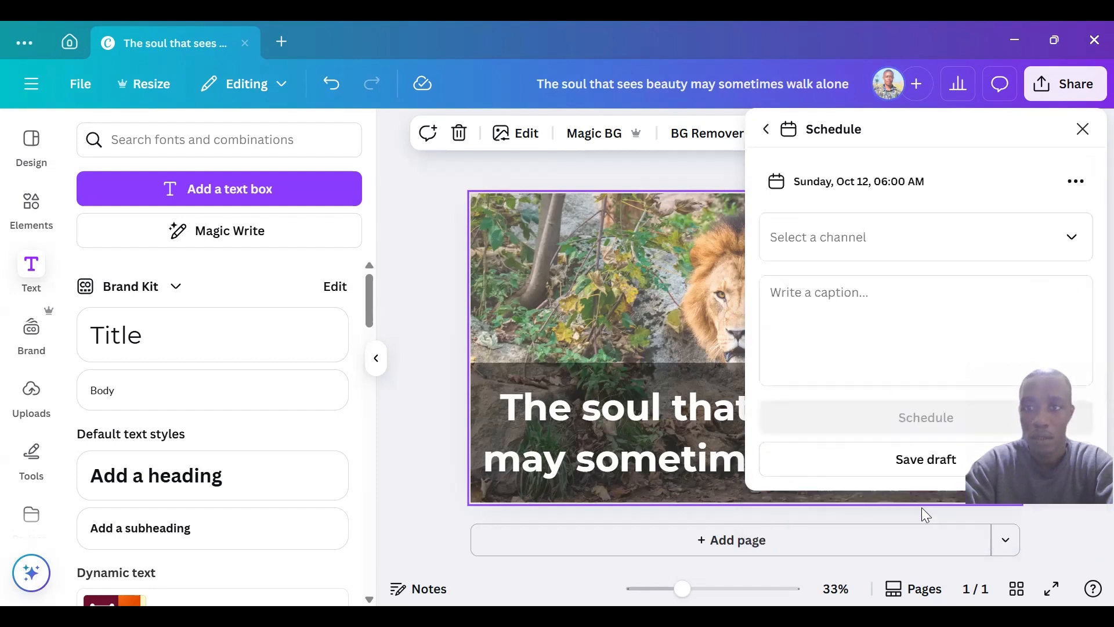
Step: Review the channel types that can be connected, then choose the already connected LinkedIn profile as the post's channel
left_click(974, 242)
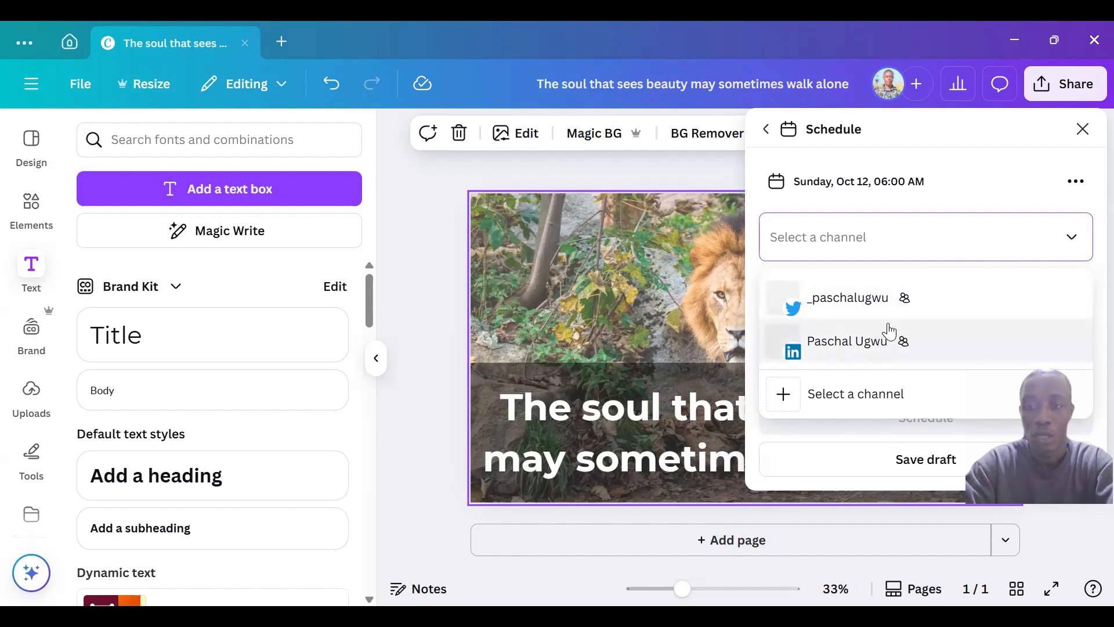
left_click(832, 400)
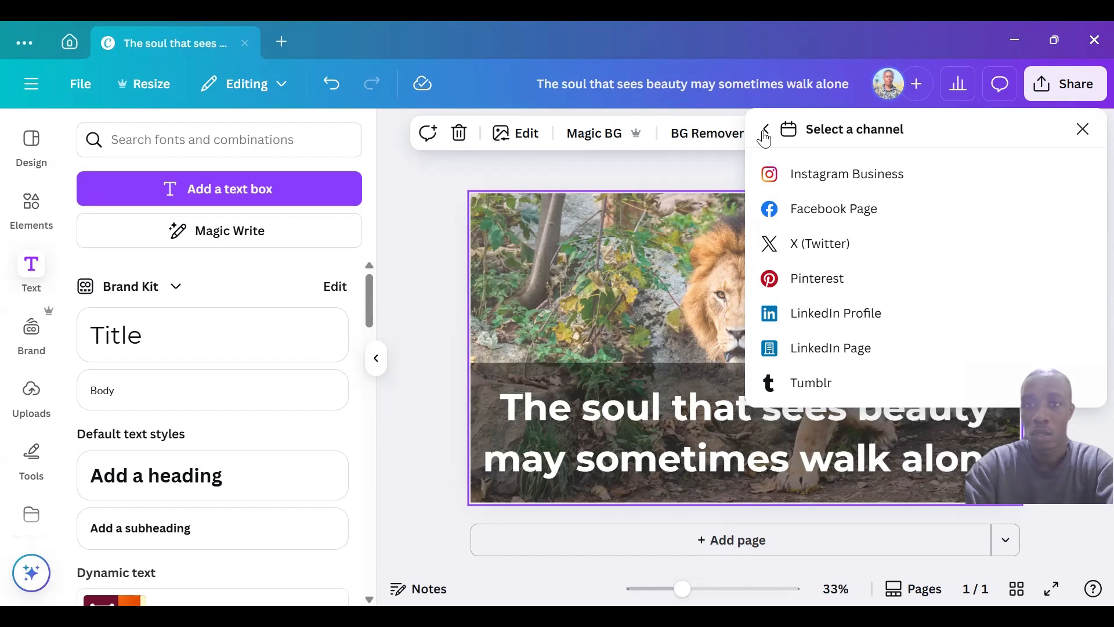
left_click(764, 138)
left_click(850, 250)
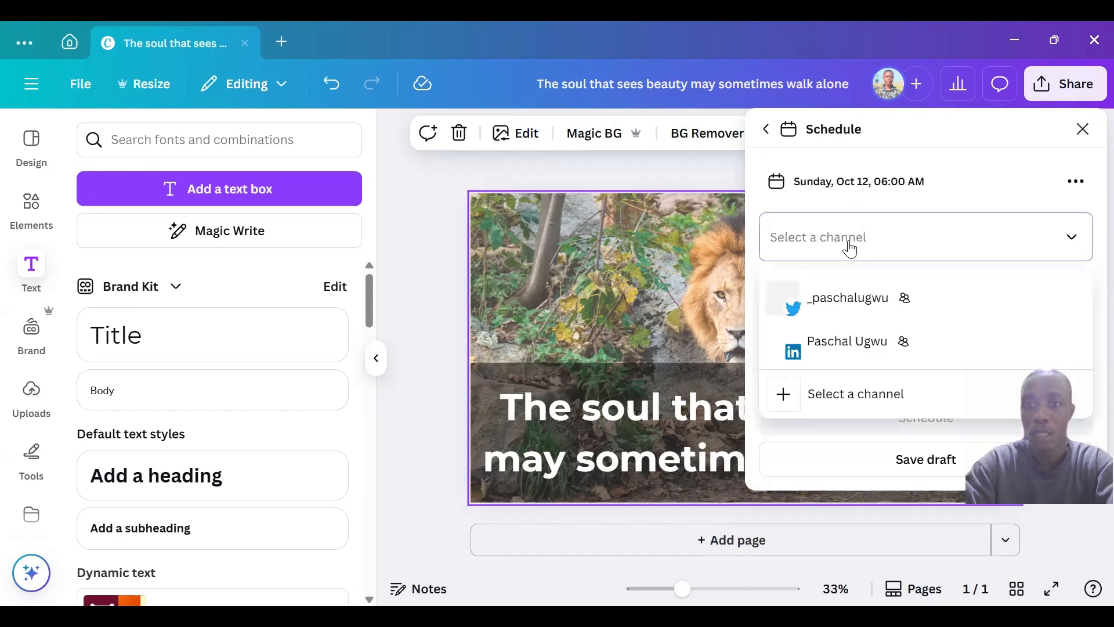
left_click(847, 351)
Step: Write the caption "This is a quote" for the LinkedIn post and schedule it
left_click(841, 309)
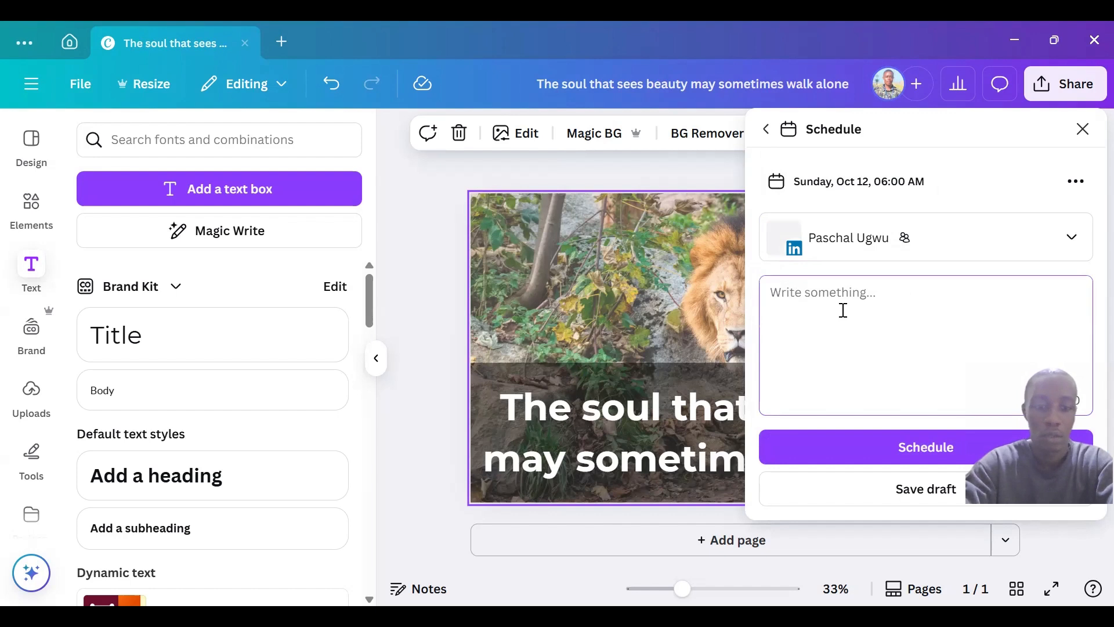
type("This is a qote")
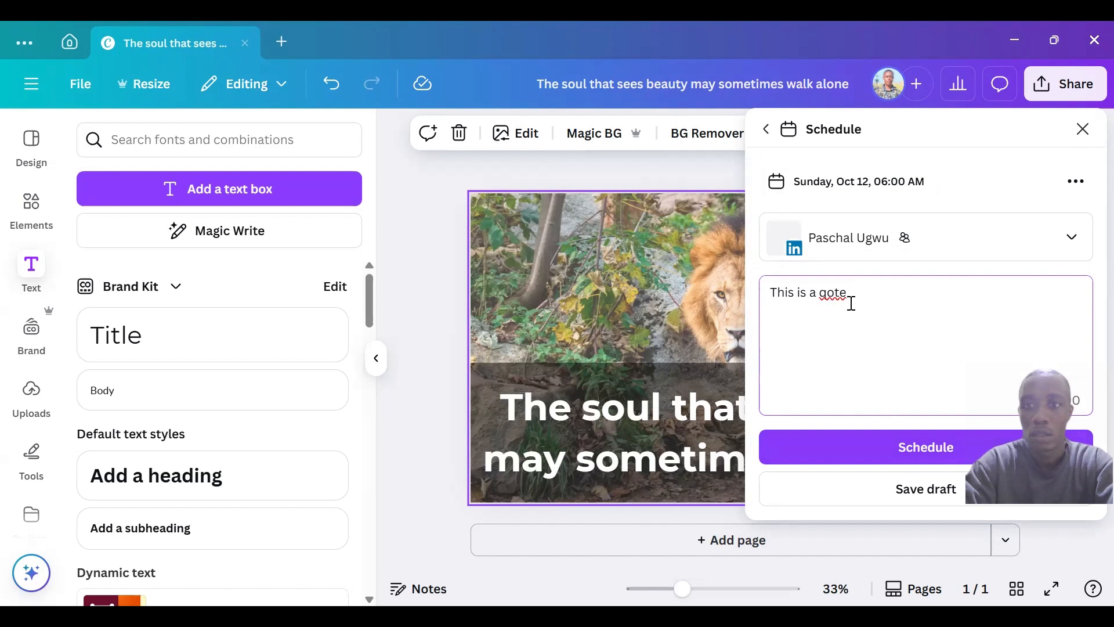
key("BackSpace")
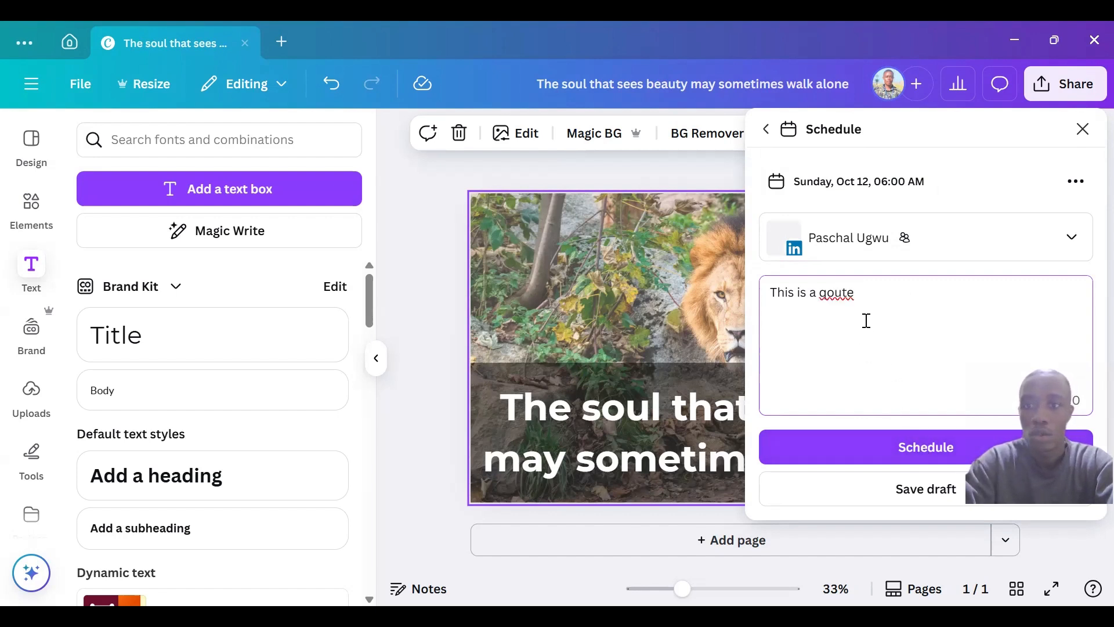
left_click(844, 294)
key("BackSpace")
key("BackSpace")
type("uo")
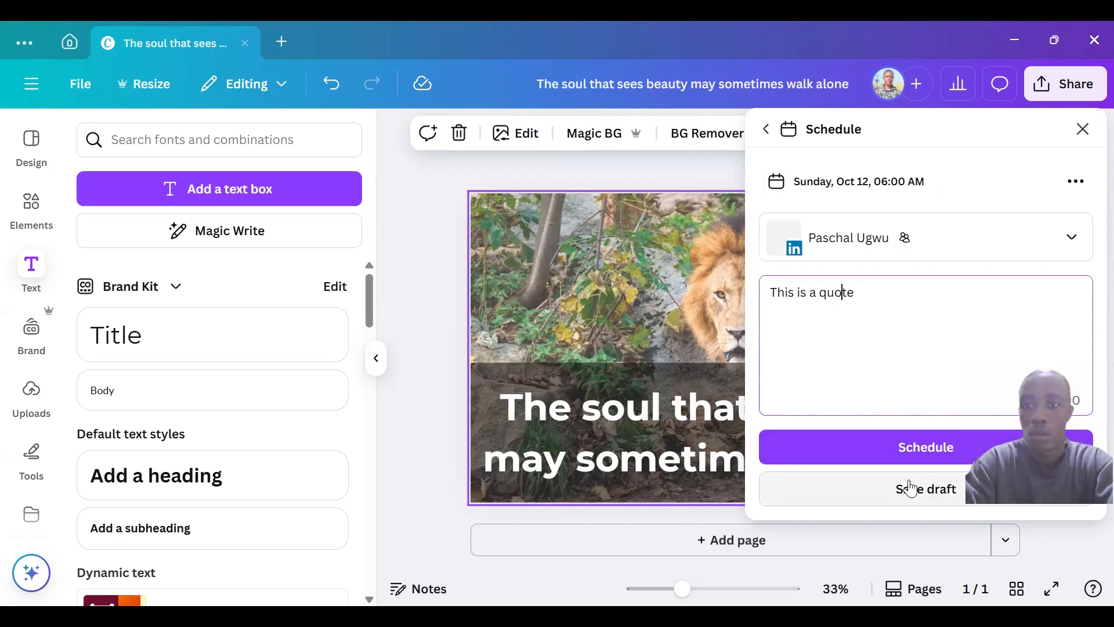
left_click(922, 450)
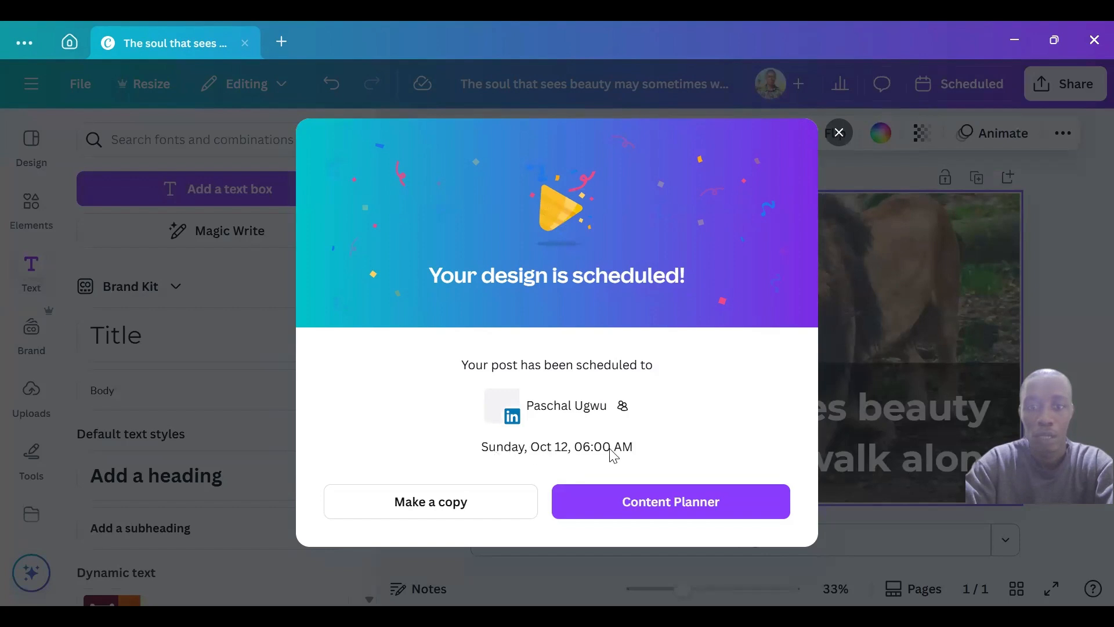
Step: Open the scheduled post in the Content Planner and check which channels it can be switched to
left_click(662, 509)
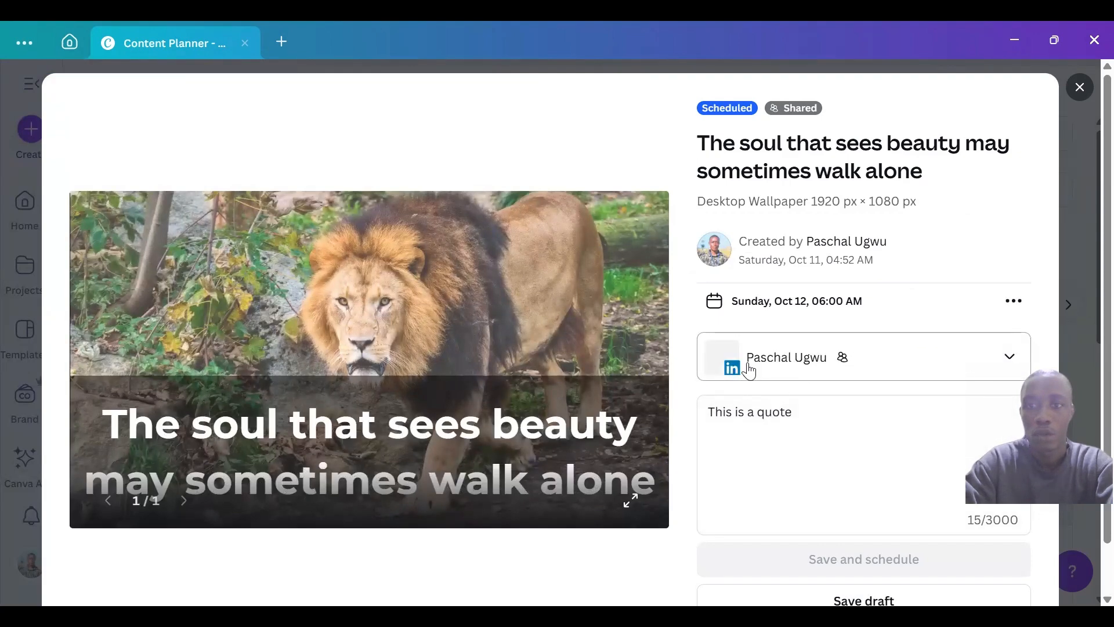
left_click(1009, 369)
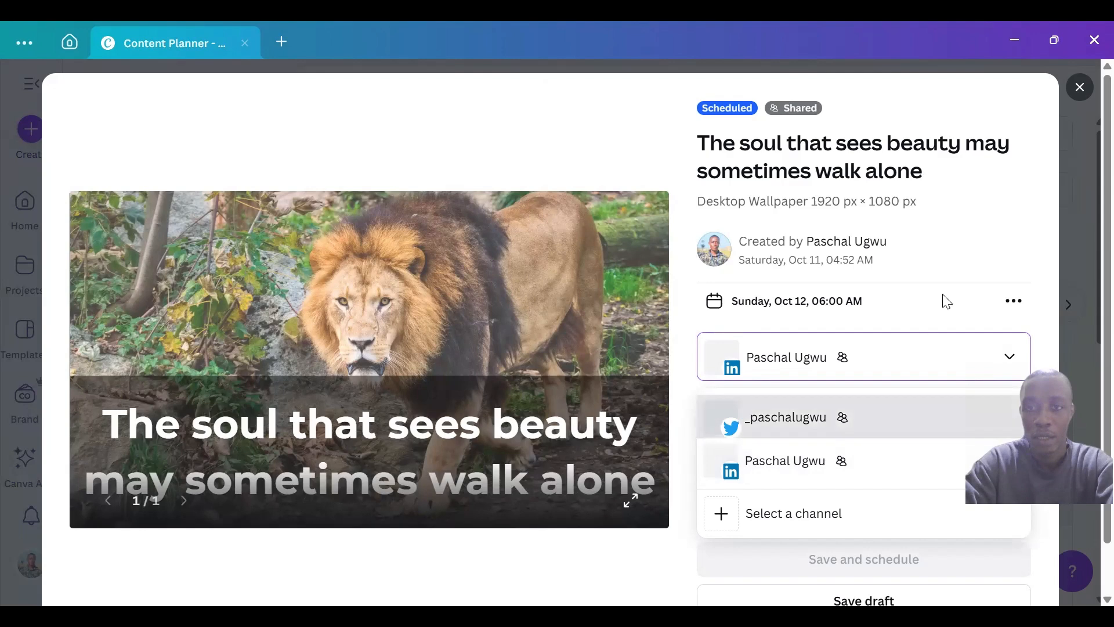
left_click(816, 302)
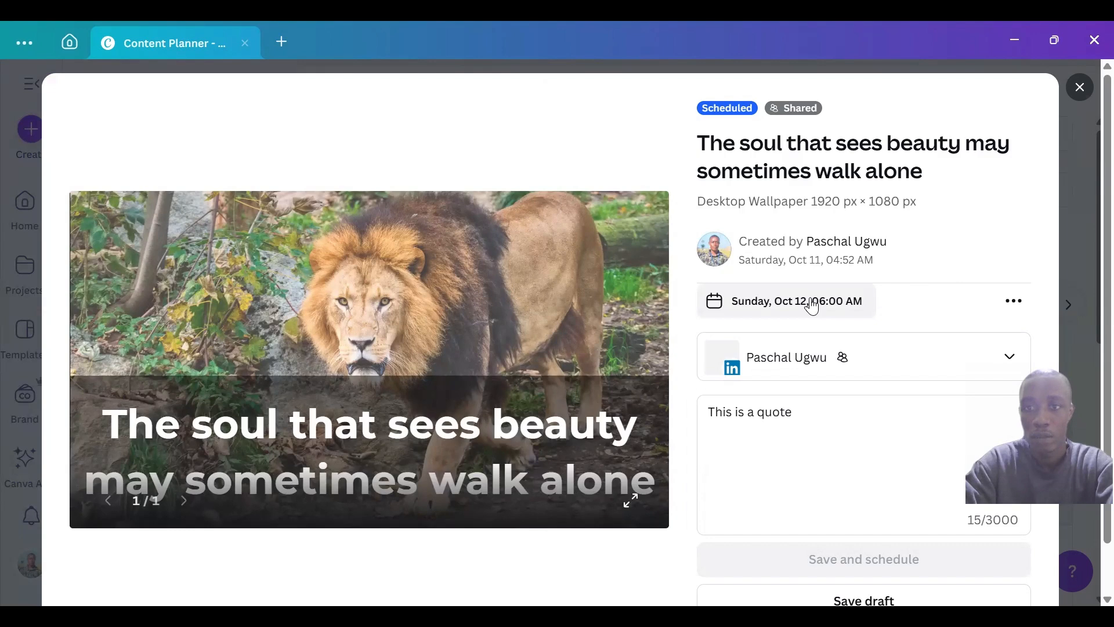
Step: Change the post's schedule to October 23, 2025 at 12:00 AM
left_click(801, 306)
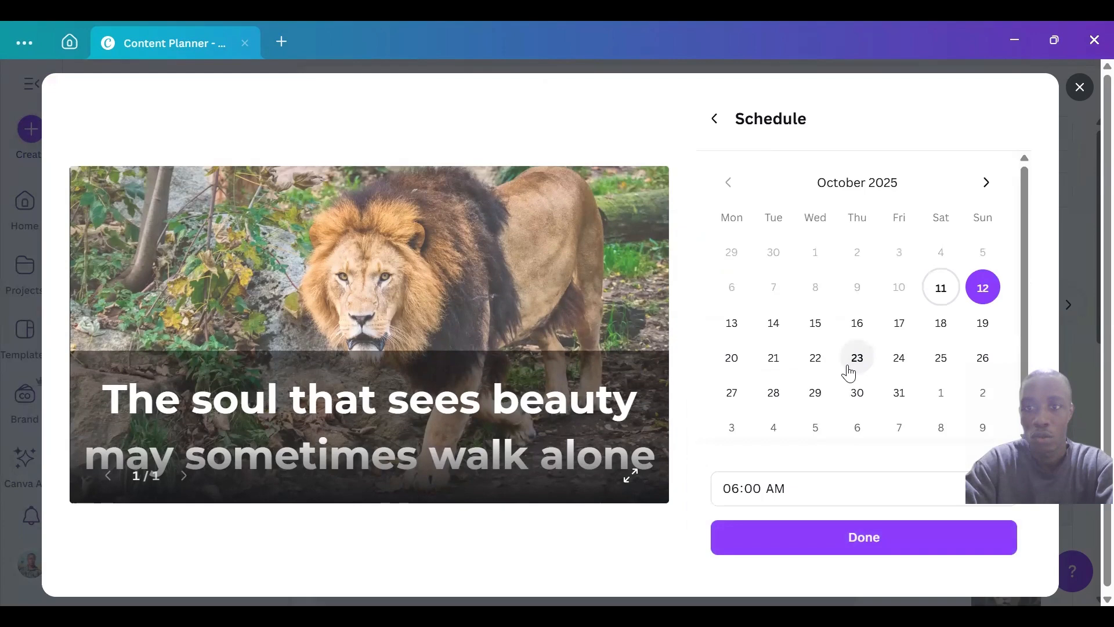
left_click(855, 362)
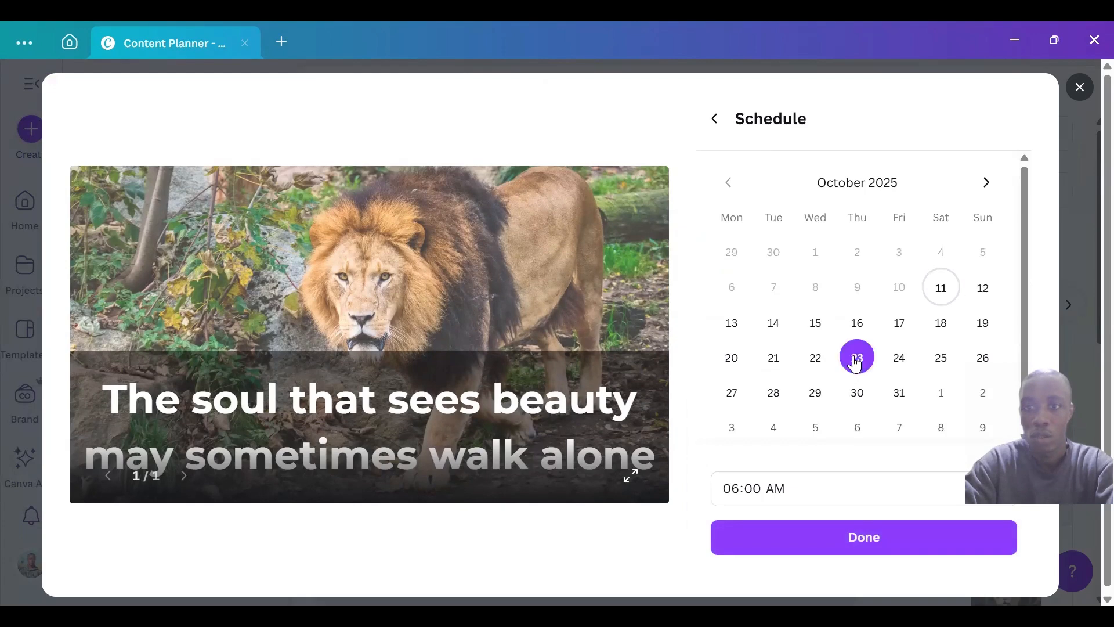
left_click(734, 489)
type("12")
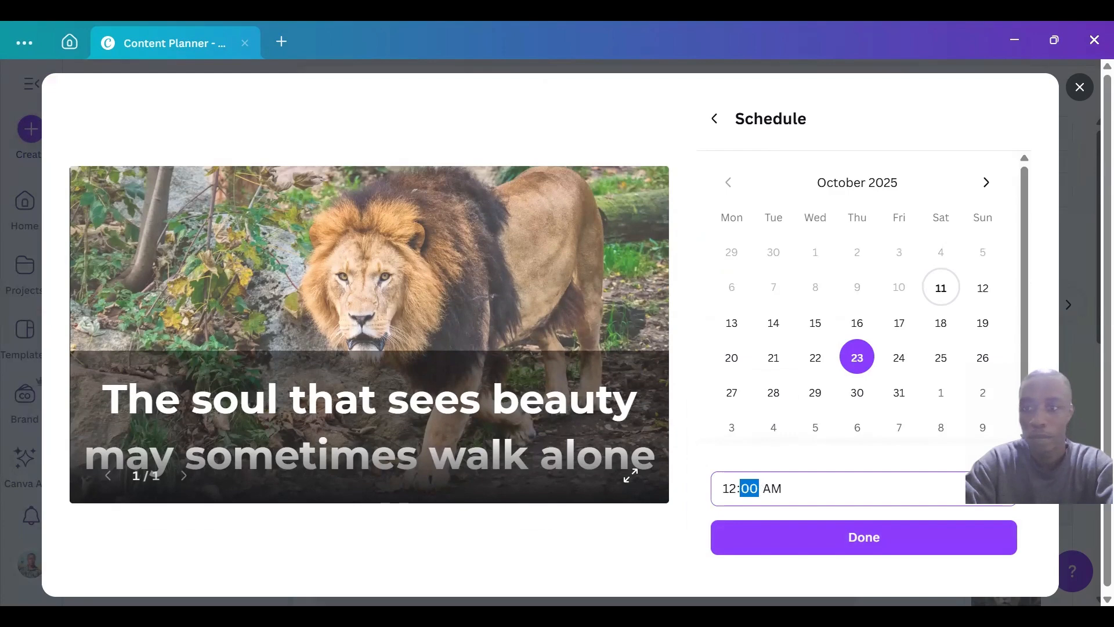
left_click(882, 535)
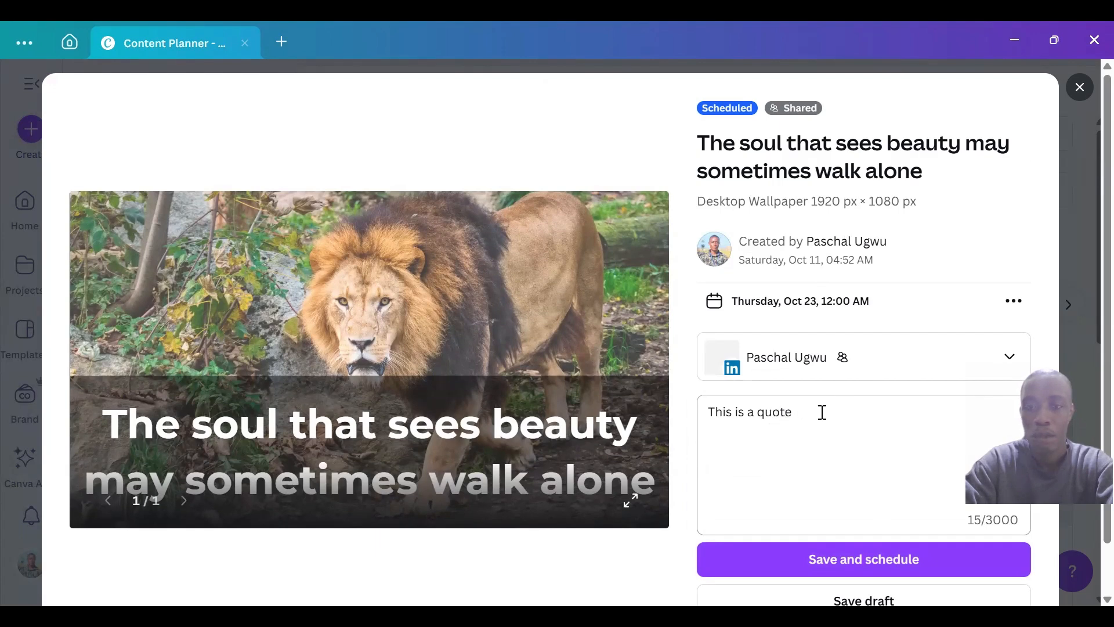
Step: Add a period to the end of the caption, check the post's further options, and save and schedule the updated post
left_click(791, 417)
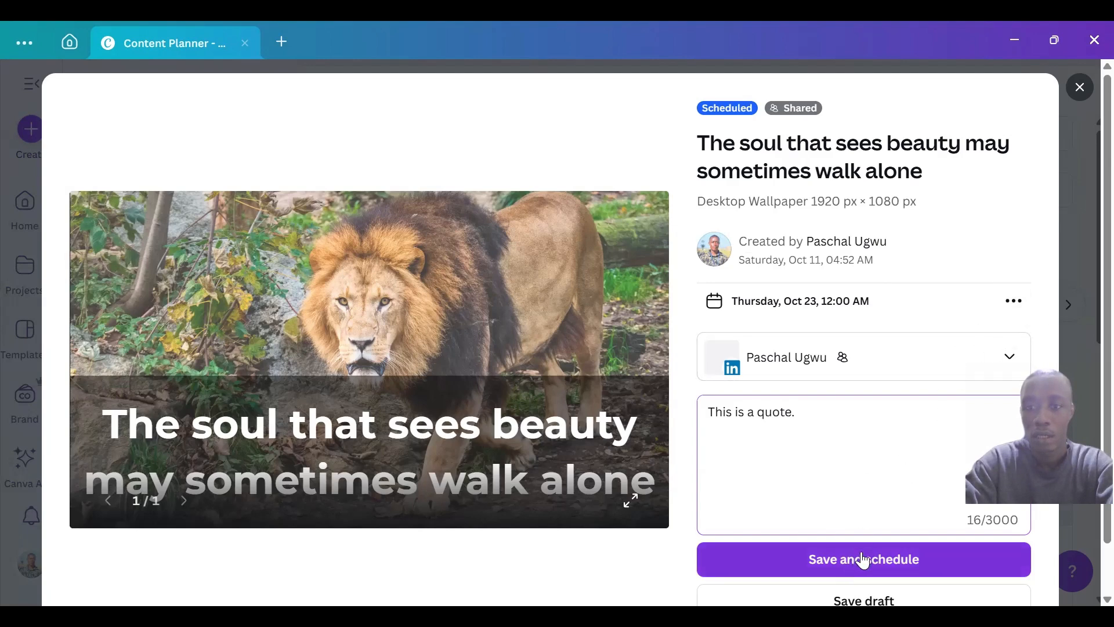
left_click(1014, 300)
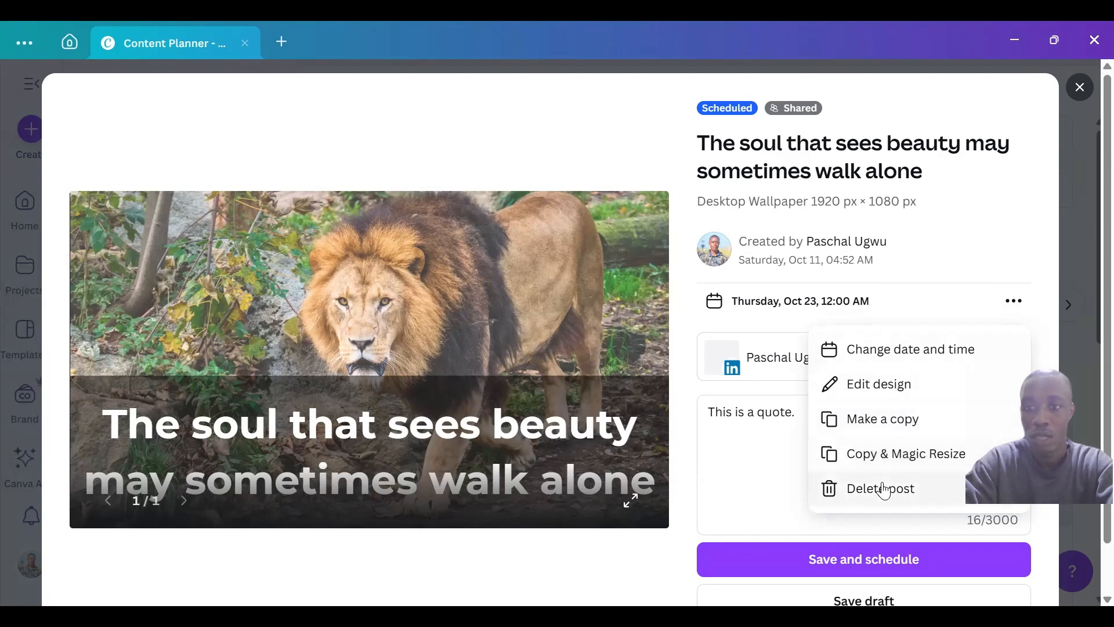
left_click(777, 450)
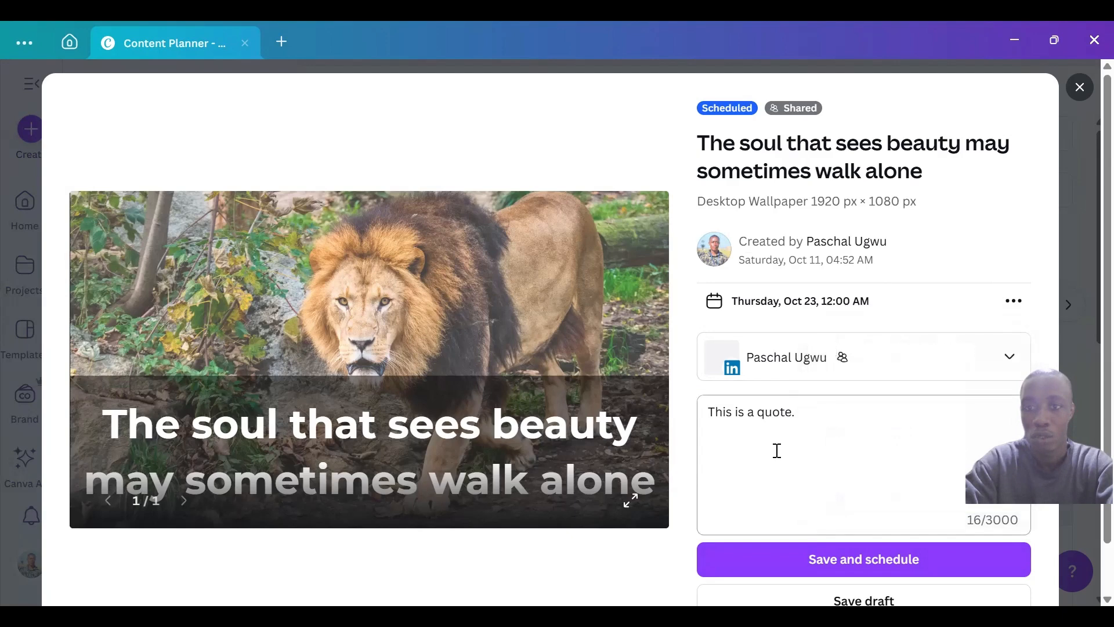
left_click(873, 558)
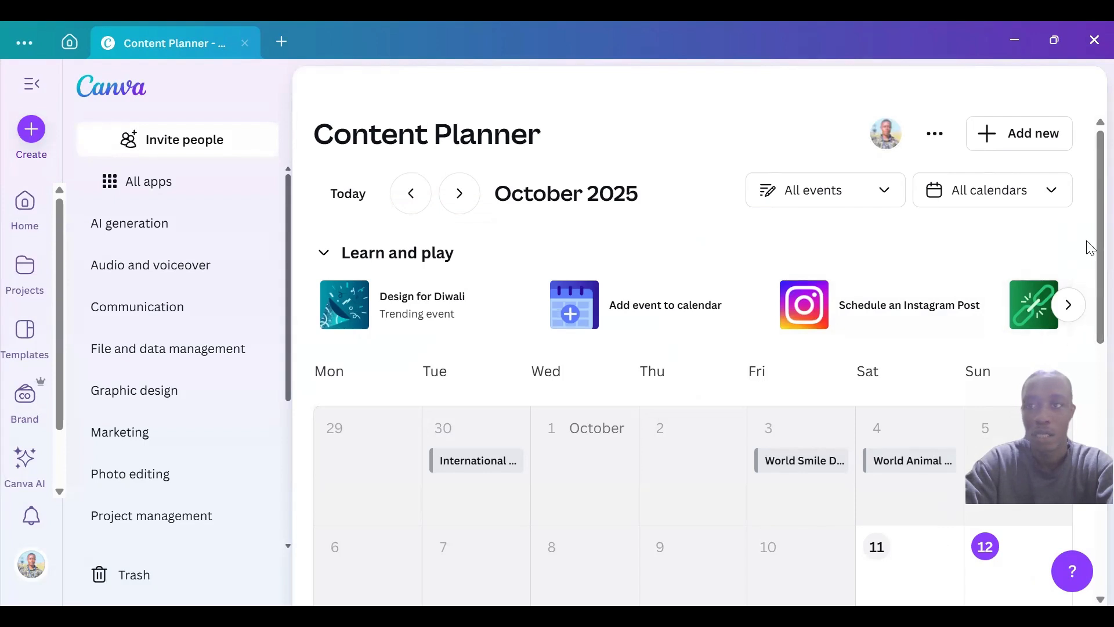
Step: Open the lion quote post on October 23 in the planner calendar and delete it
left_click_drag(1088, 256, 1090, 428)
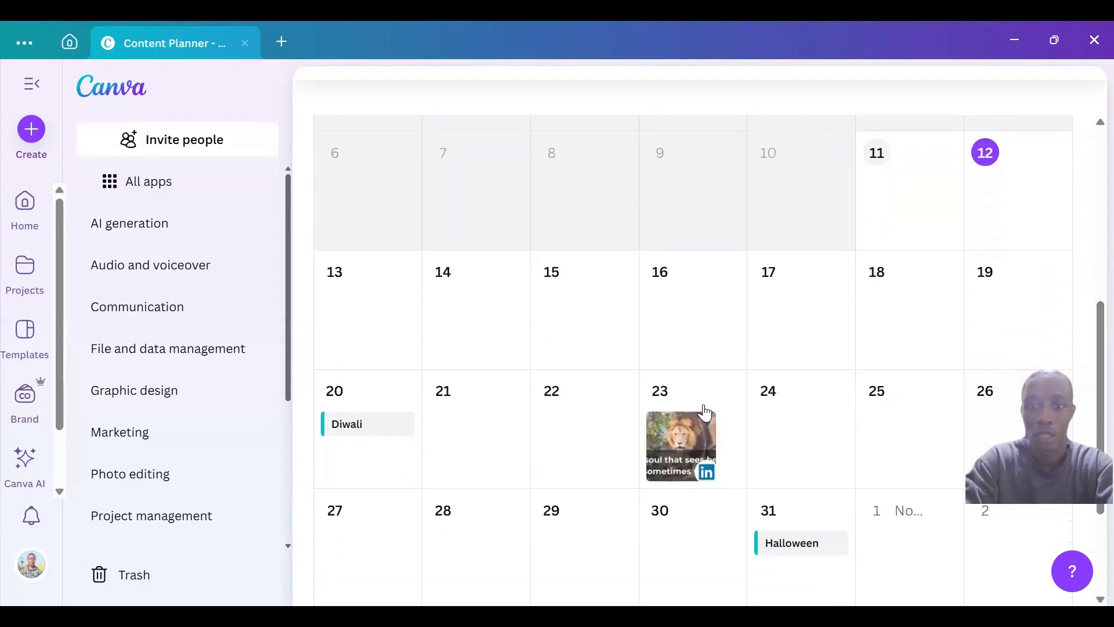
left_click(659, 436)
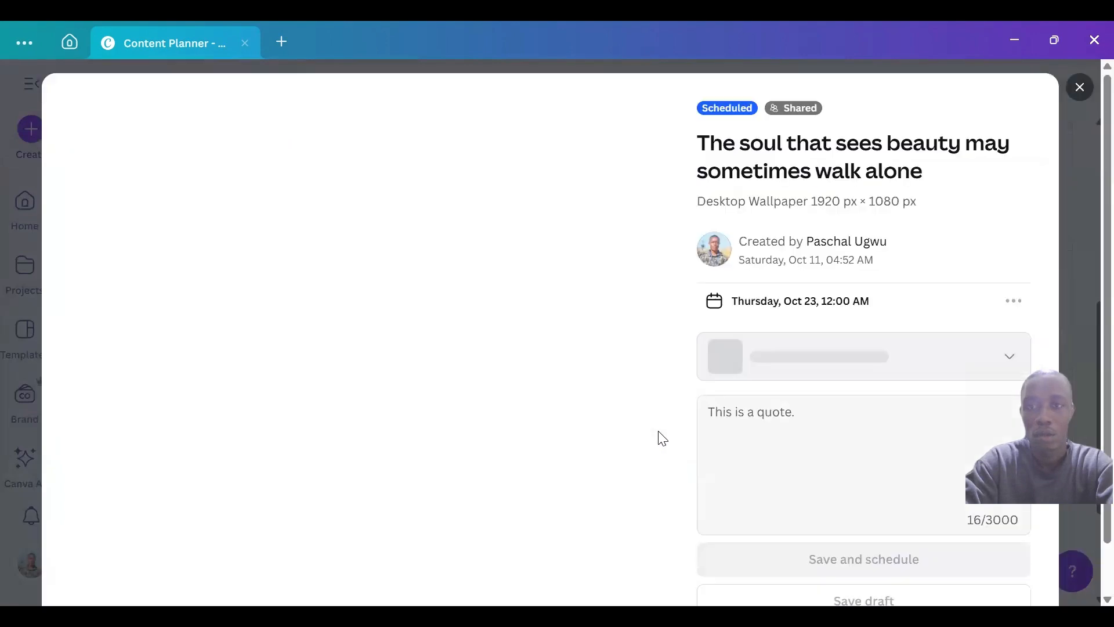
left_click(1012, 301)
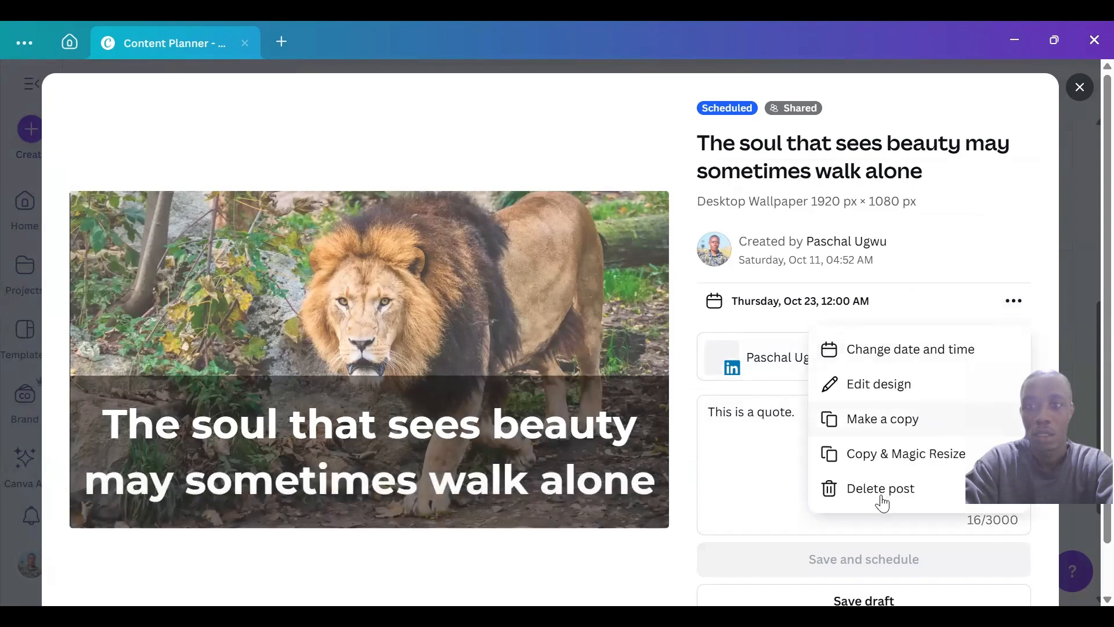
left_click(880, 489)
left_click_drag(1086, 409, 1061, 232)
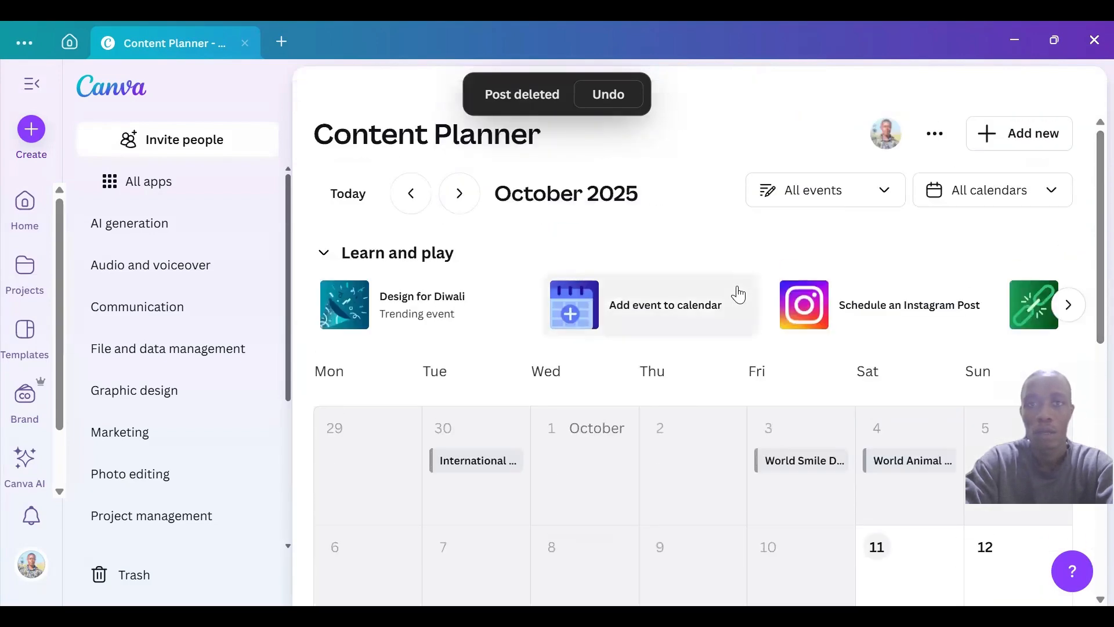